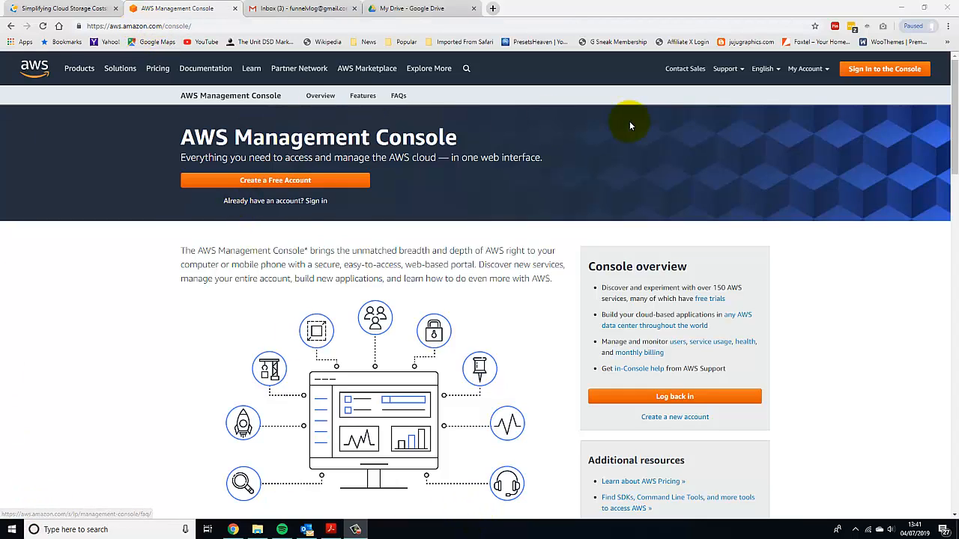
- Go to the AWS Management Console and sign in as the root user
{"action": "left_click", "coordinate": [828, 70]}
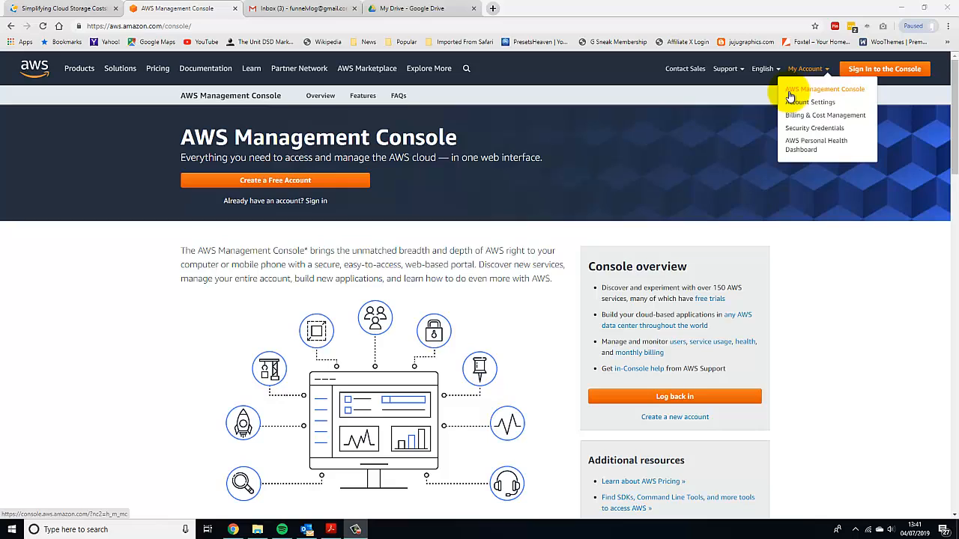
{"action": "left_click", "coordinate": [834, 92]}
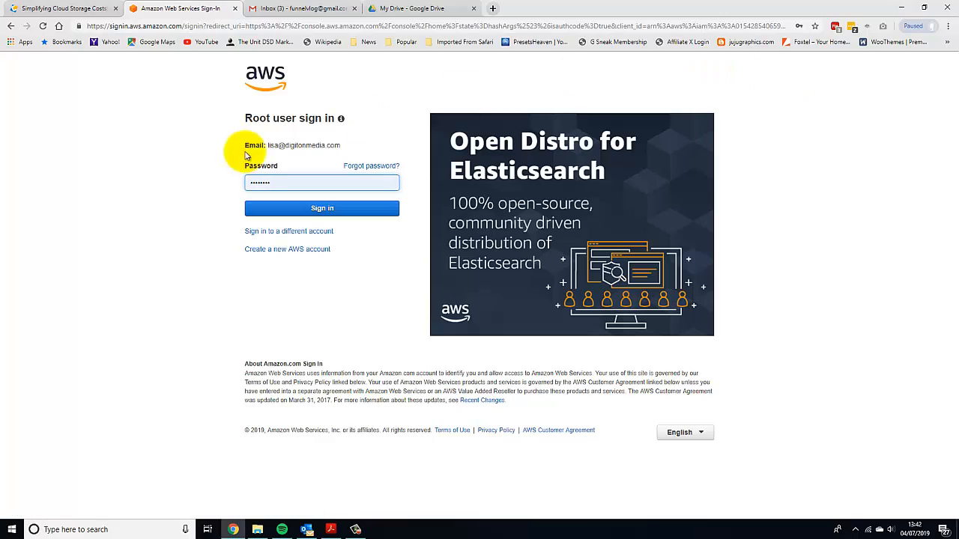
{"action": "left_click", "coordinate": [309, 210]}
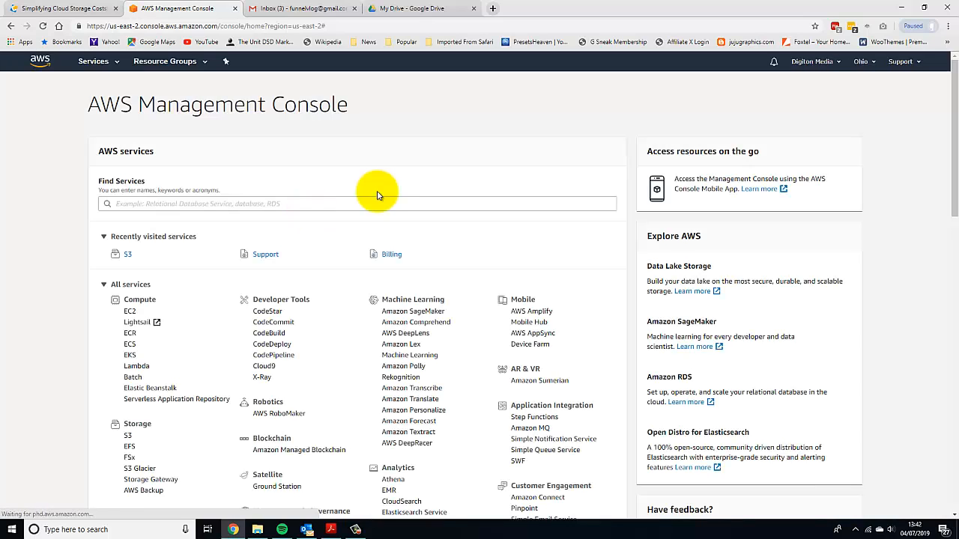
- Look through the full list of AWS services and solution guides on the console home page
{"action": "scroll", "coordinate": [481, 351], "scroll_direction": "down", "scroll_amount": 4}
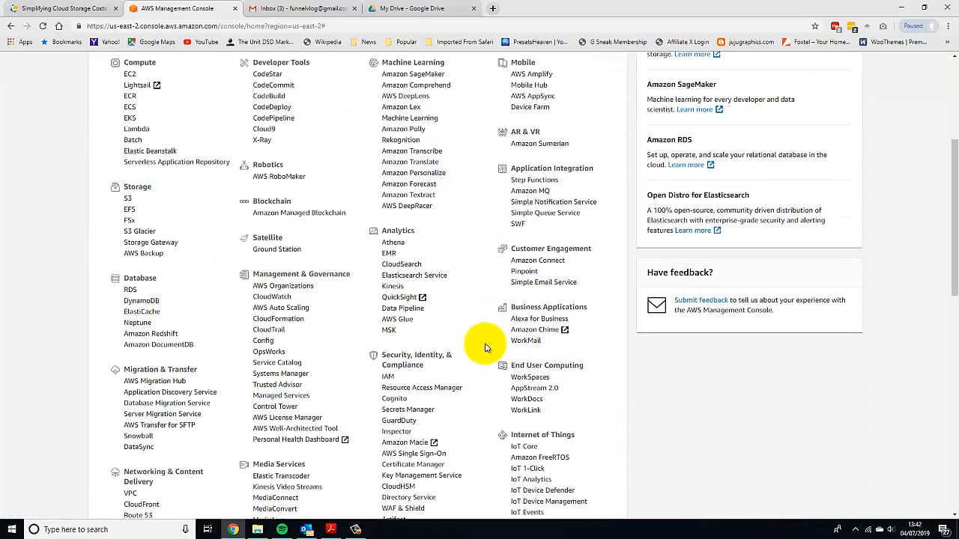
{"action": "scroll", "coordinate": [488, 342], "scroll_direction": "up", "scroll_amount": 4}
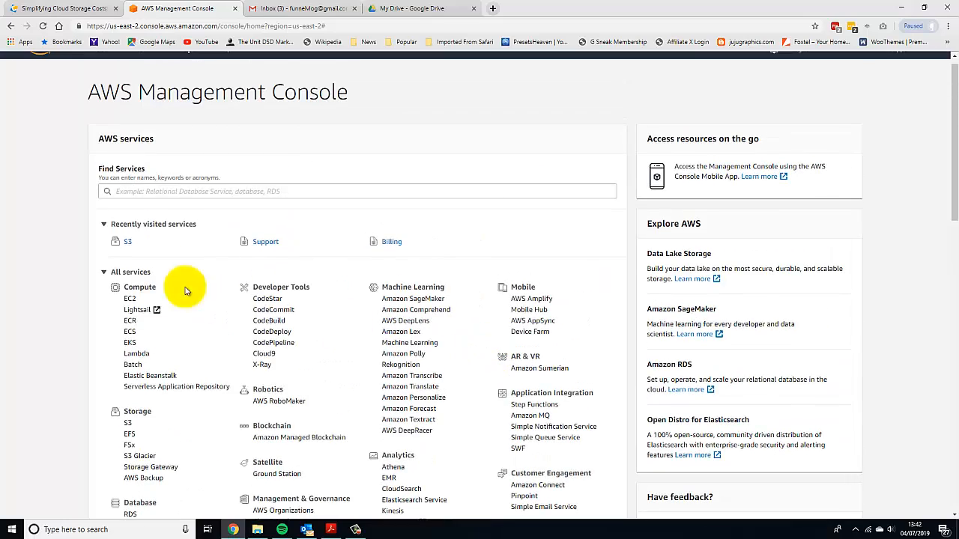
{"action": "left_click", "coordinate": [139, 275]}
{"action": "scroll", "coordinate": [455, 332], "scroll_direction": "down", "scroll_amount": 5}
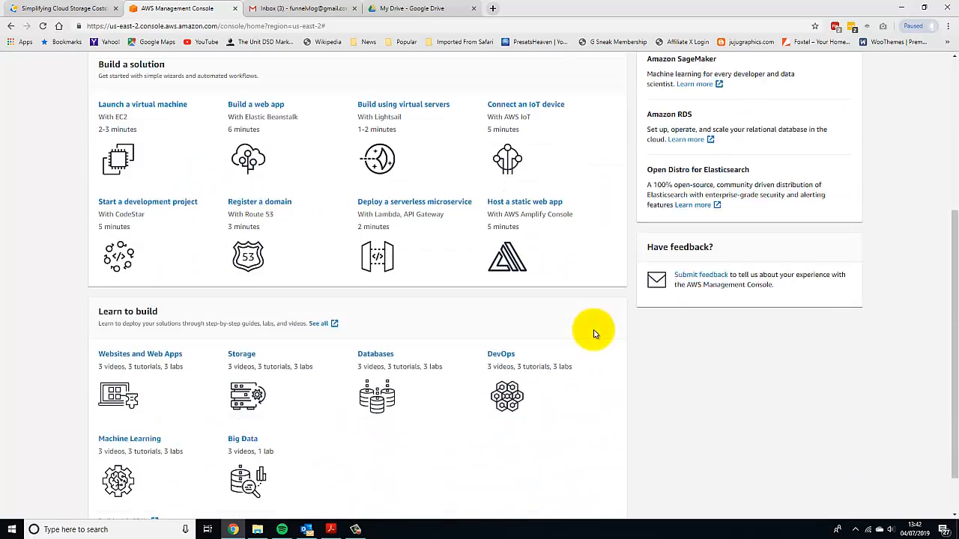
{"action": "scroll", "coordinate": [541, 357], "scroll_direction": "up", "scroll_amount": 5}
{"action": "left_click", "coordinate": [131, 281]}
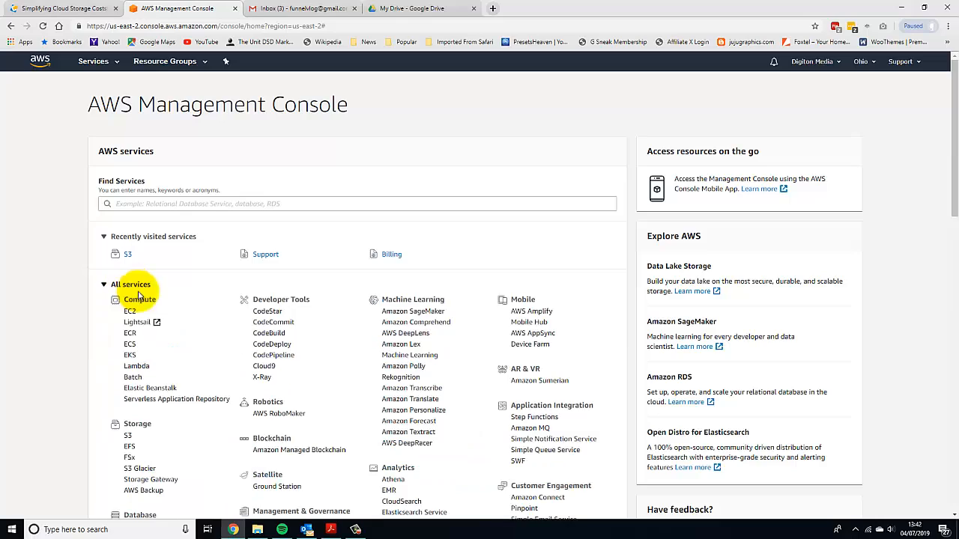
{"action": "scroll", "coordinate": [621, 350], "scroll_direction": "down", "scroll_amount": 3}
{"action": "scroll", "coordinate": [621, 350], "scroll_direction": "down", "scroll_amount": 3}
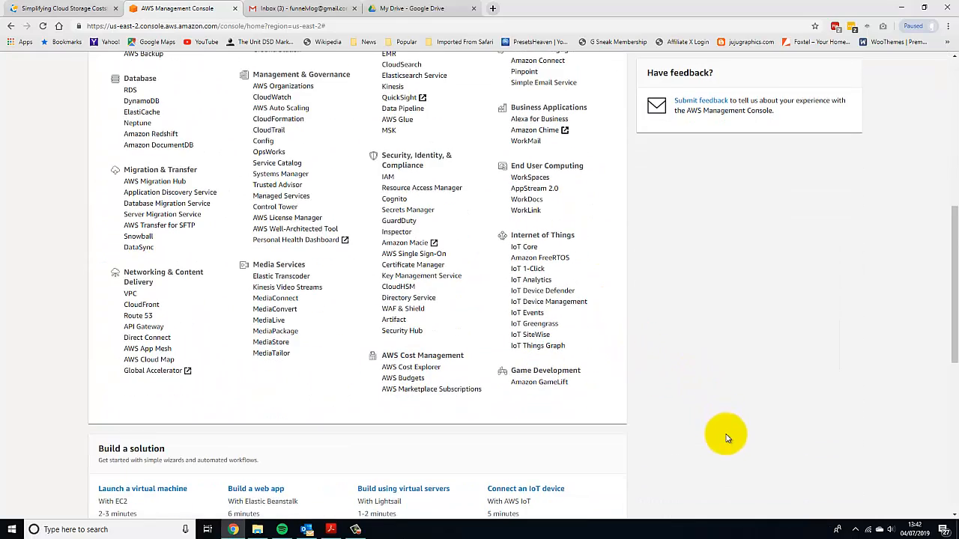
{"action": "scroll", "coordinate": [723, 444], "scroll_direction": "up", "scroll_amount": 3}
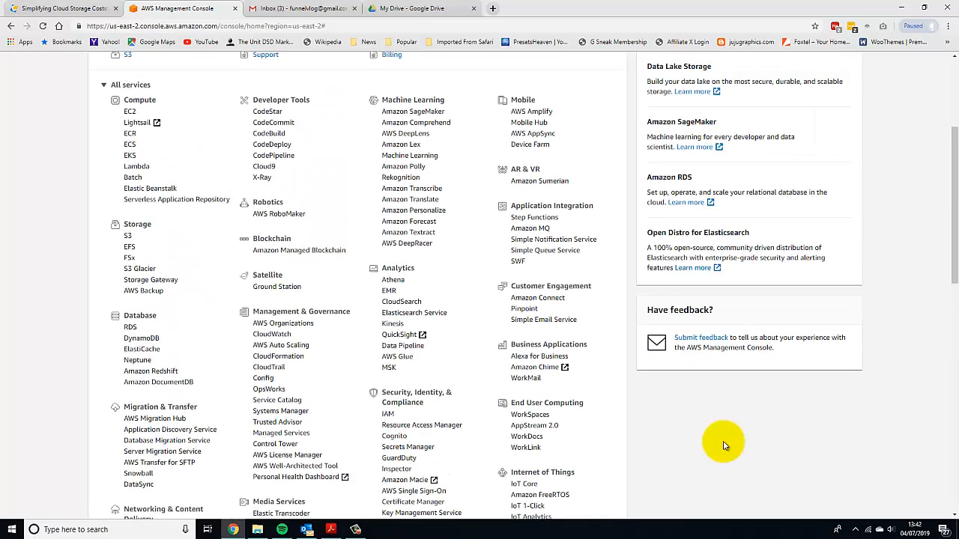
{"action": "scroll", "coordinate": [707, 278], "scroll_direction": "up", "scroll_amount": 3}
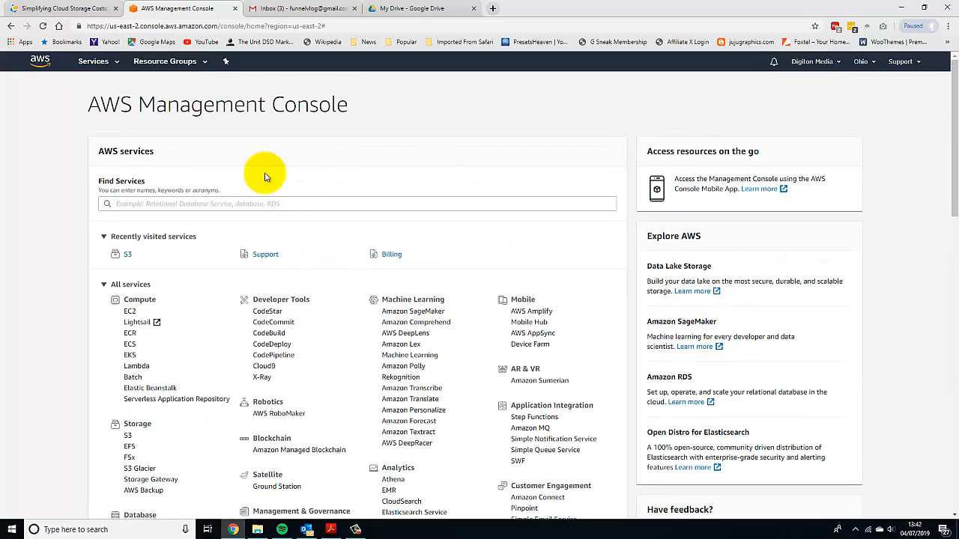
- Open the S3 storage service and start a new bucket with the name coursecontent
{"action": "left_click", "coordinate": [129, 438]}
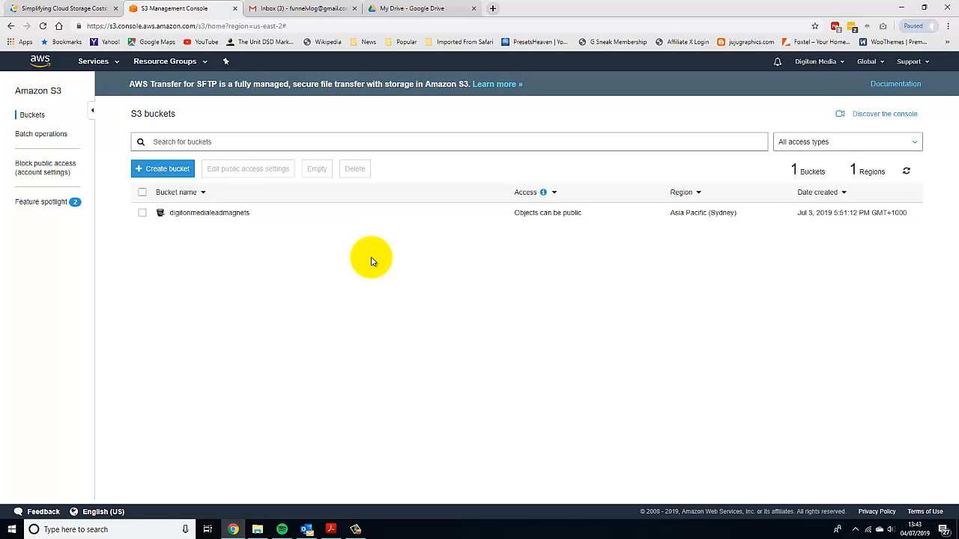
{"action": "left_click", "coordinate": [168, 171]}
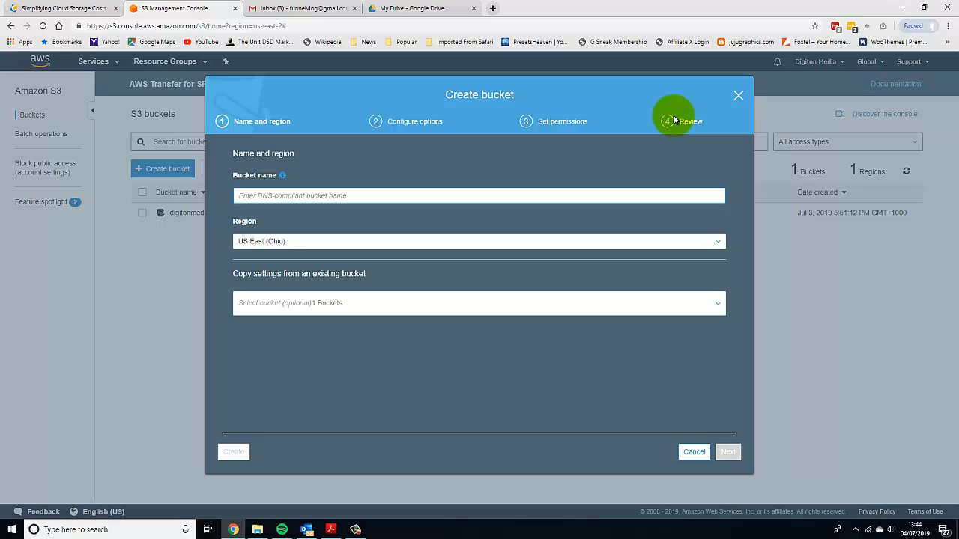
{"action": "type", "text": "course"}
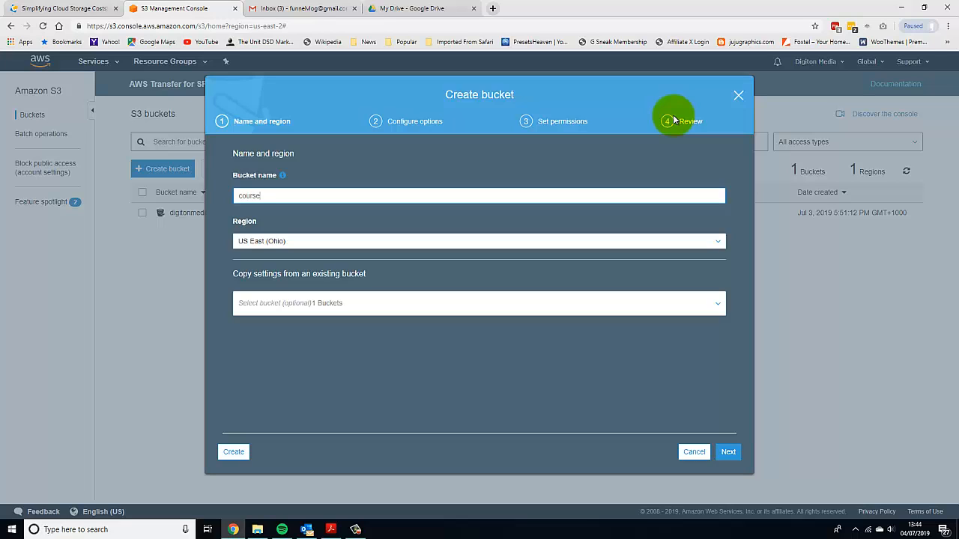
{"action": "type", "text": "content"}
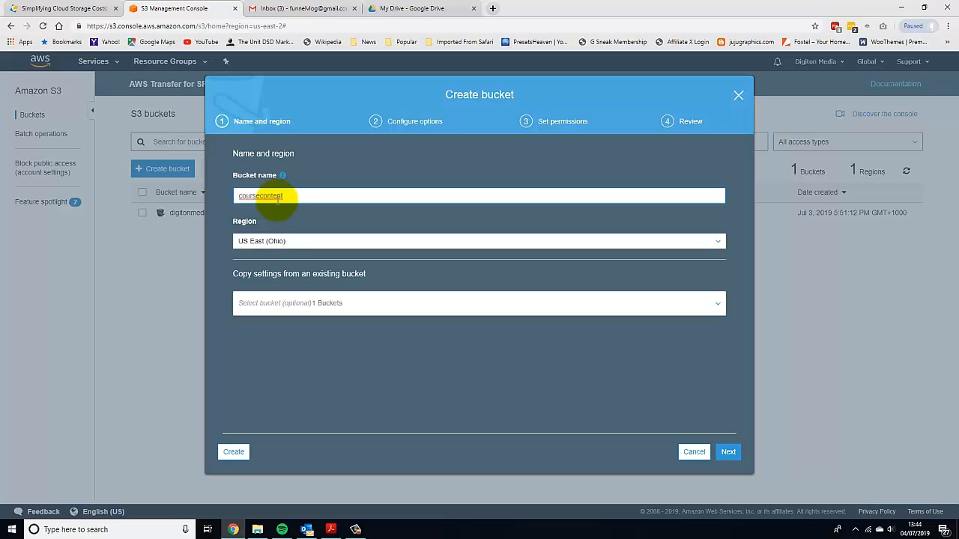
- Set the bucket's region to Asia Pacific (Sydney) and try to continue without copying settings from an existing bucket
{"action": "left_click", "coordinate": [719, 242]}
{"action": "left_click", "coordinate": [297, 285]}
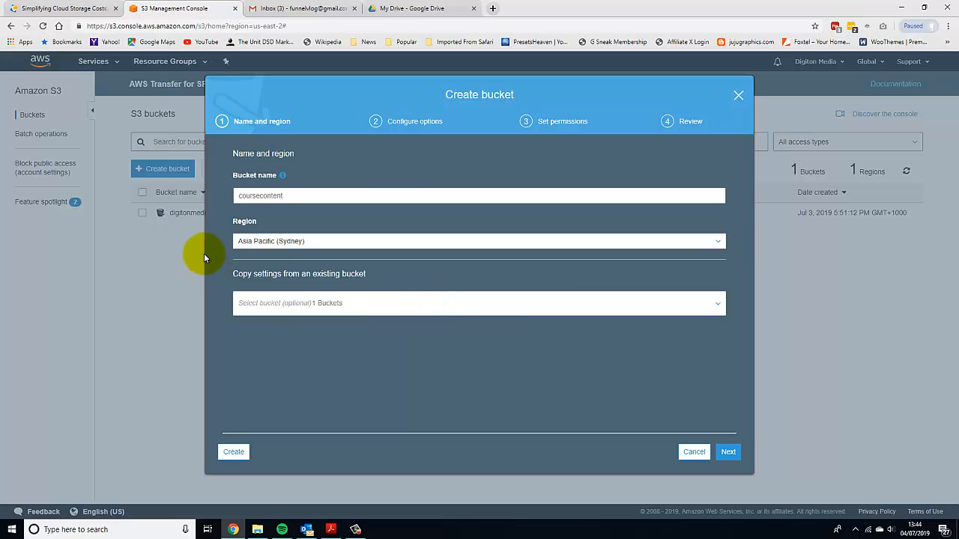
{"action": "left_click", "coordinate": [718, 305]}
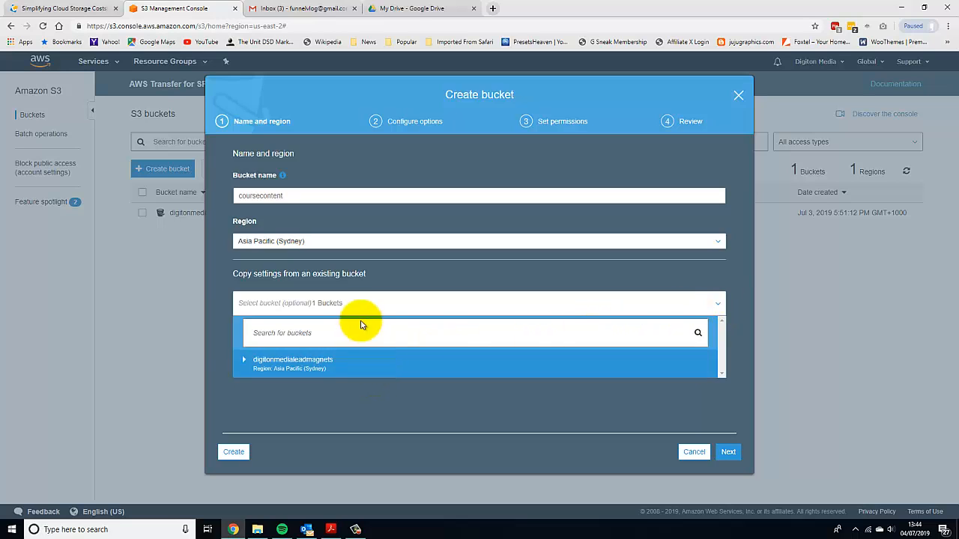
{"action": "left_click", "coordinate": [382, 289]}
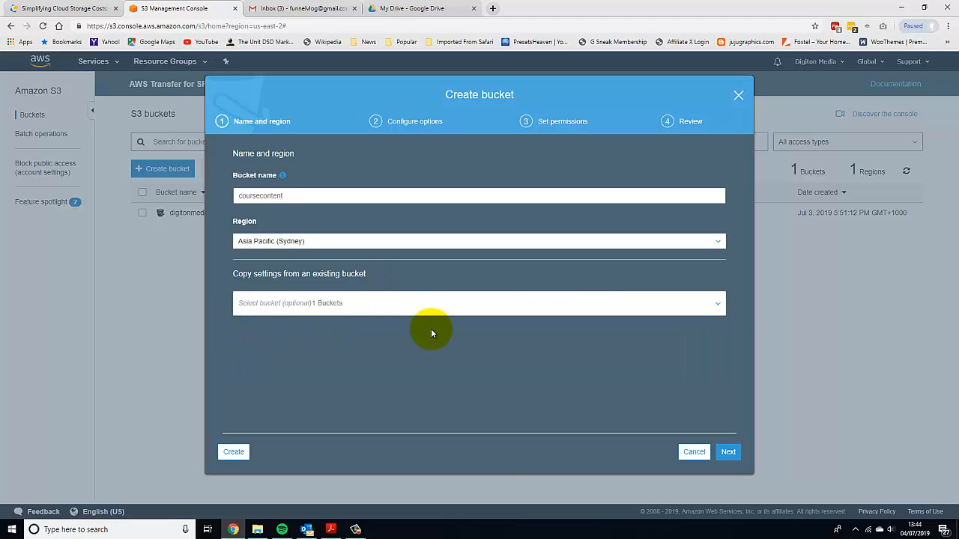
{"action": "left_click", "coordinate": [729, 453]}
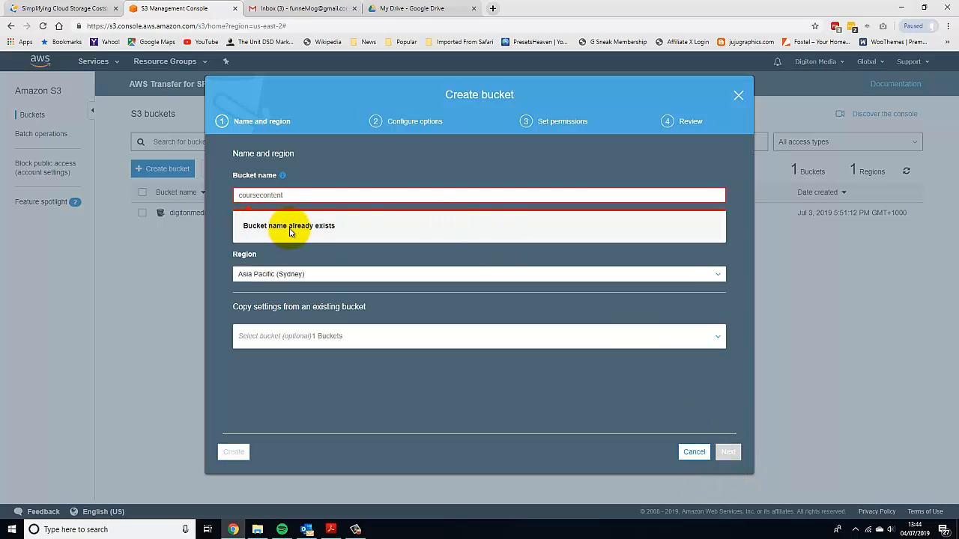
- Change the bucket name to listbuildingcoursecontent and accept the default configuration options
{"action": "left_click", "coordinate": [234, 196]}
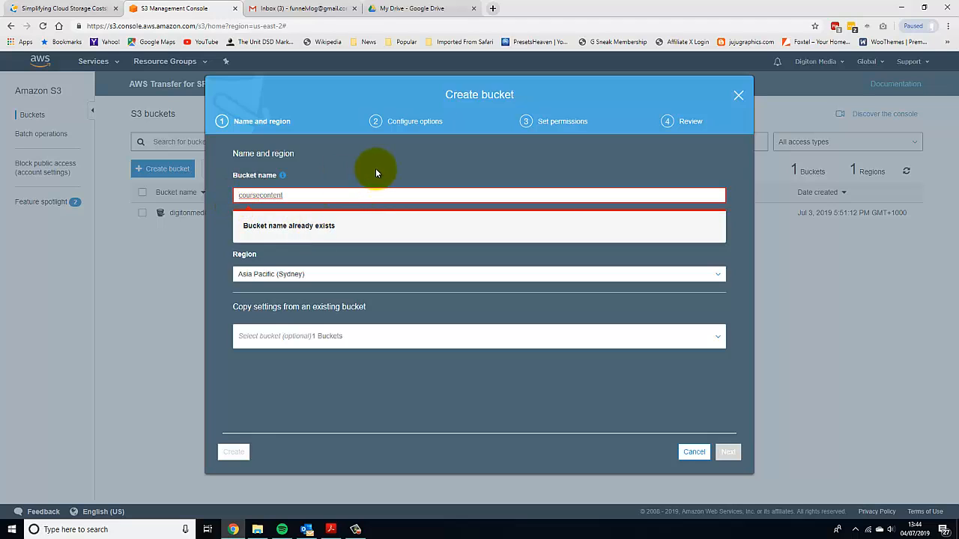
{"action": "type", "text": "listbuild"}
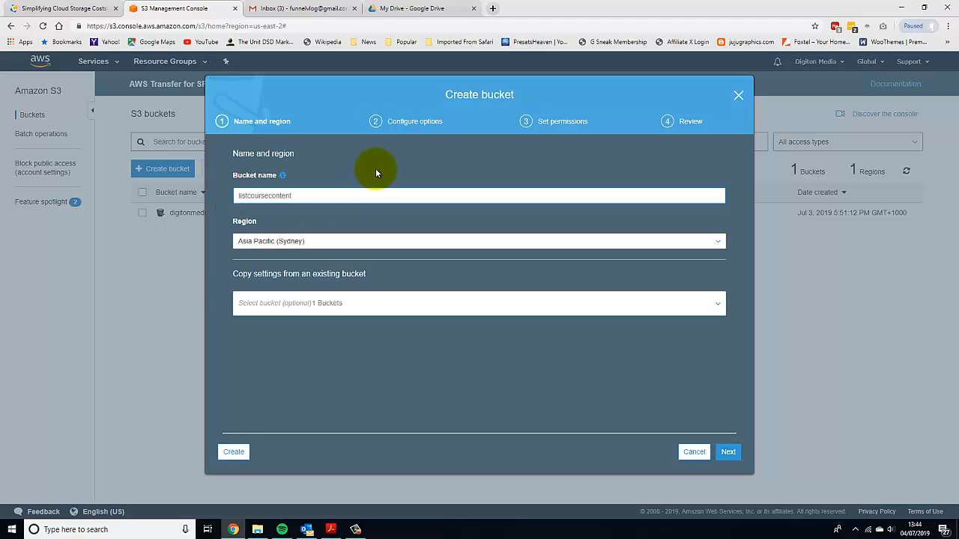
{"action": "type", "text": "ing"}
{"action": "left_click", "coordinate": [729, 453]}
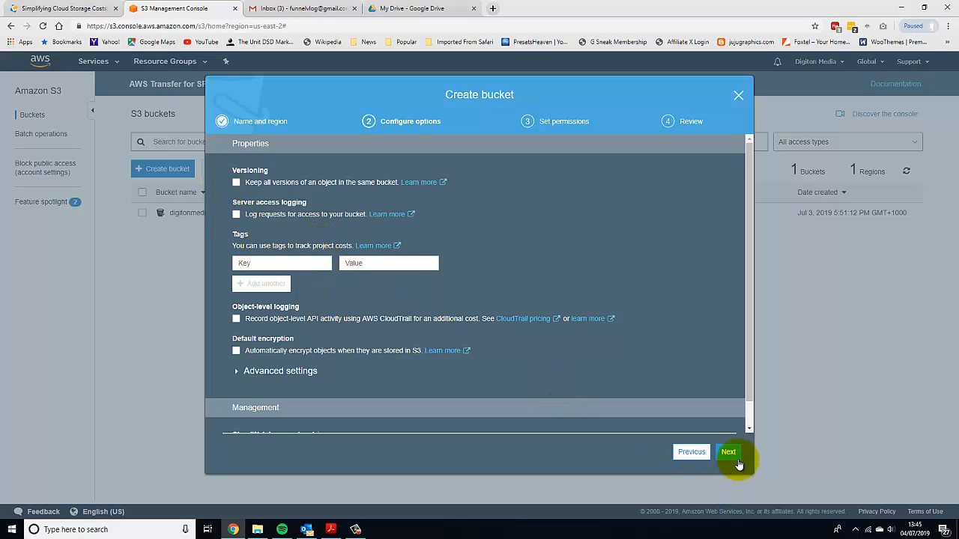
{"action": "scroll", "coordinate": [749, 383], "scroll_direction": "down", "scroll_amount": 1}
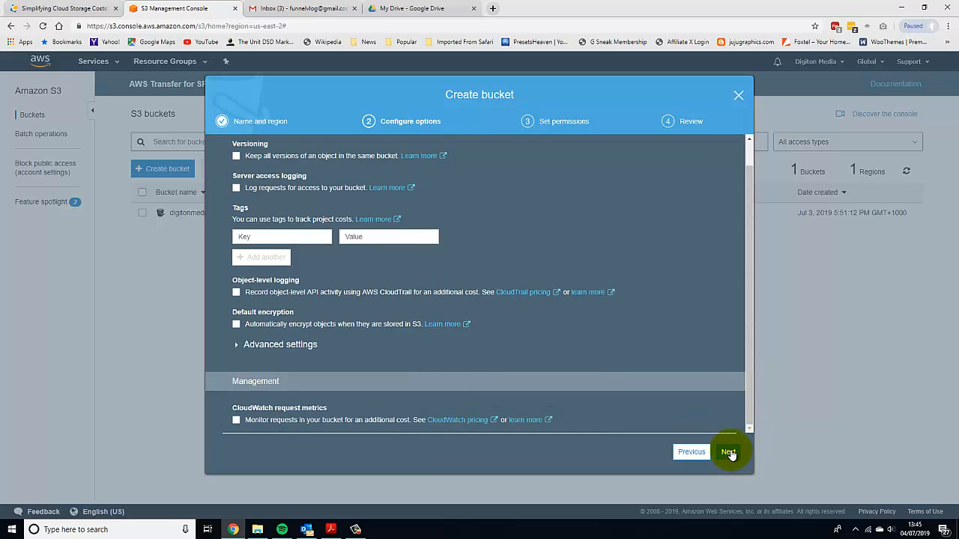
{"action": "left_click", "coordinate": [729, 452]}
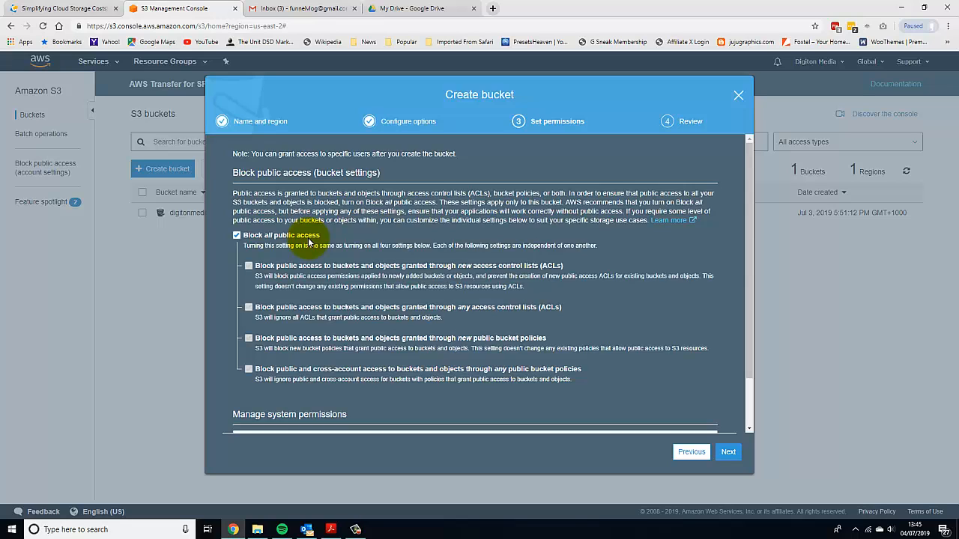
- Turn off Block all public access for the bucket and create it
{"action": "left_click", "coordinate": [237, 236]}
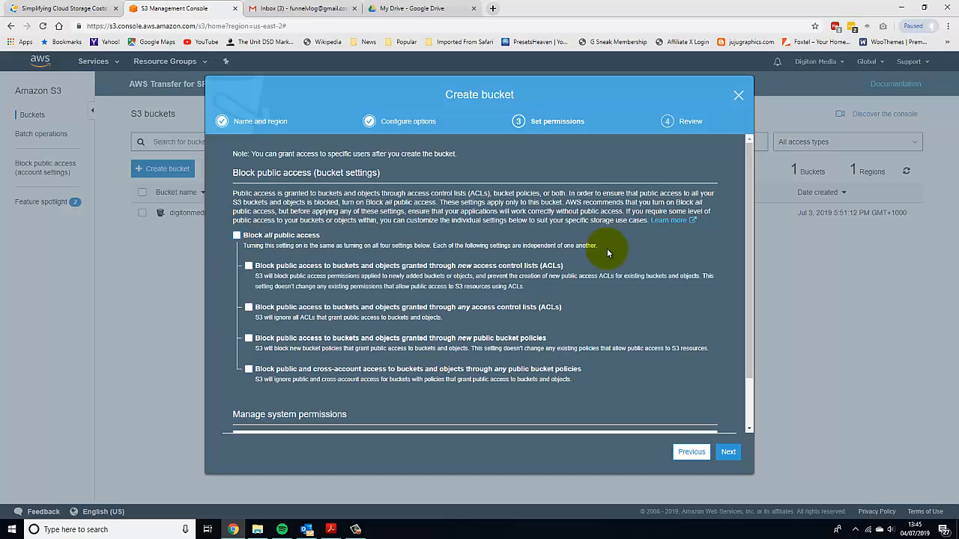
{"action": "left_click_drag", "start_coordinate": [749, 350], "coordinate": [756, 412]}
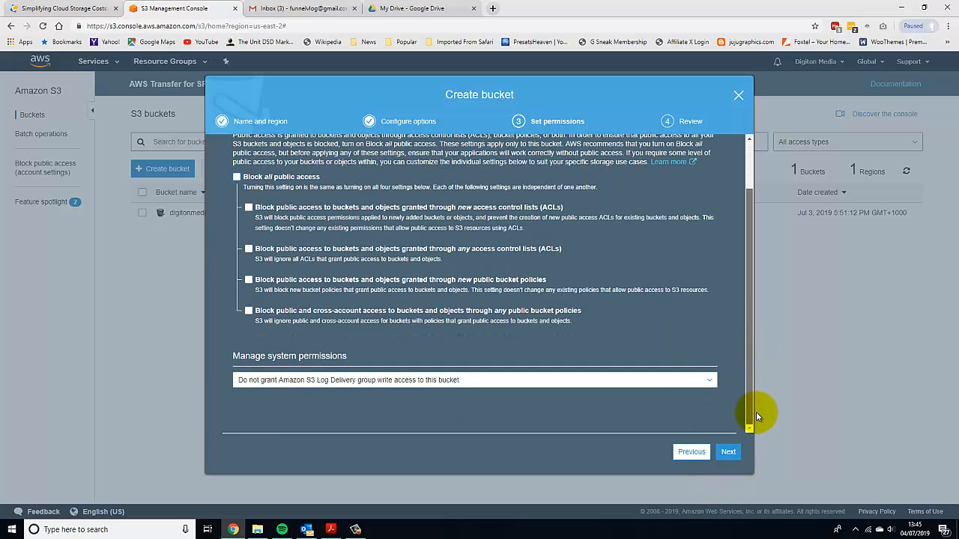
{"action": "left_click", "coordinate": [725, 454]}
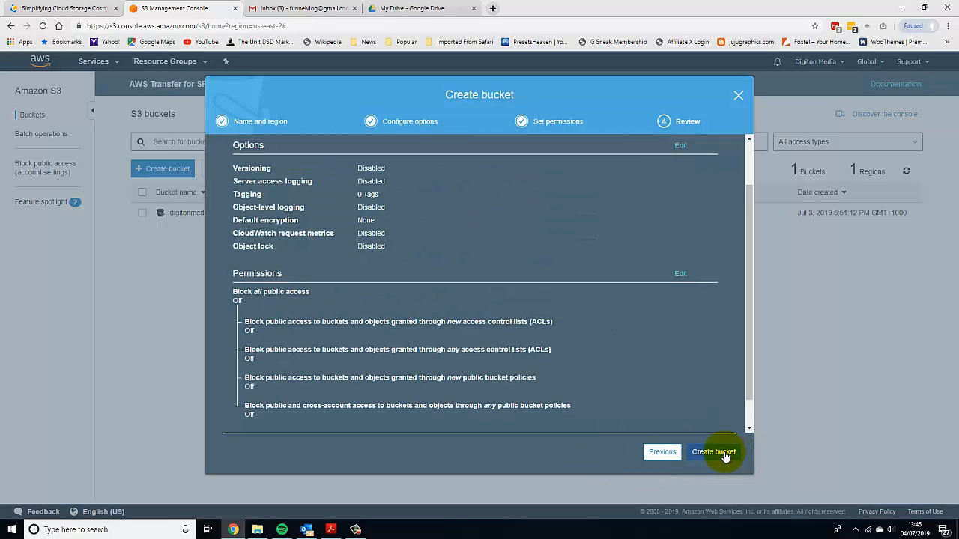
{"action": "left_click", "coordinate": [725, 454]}
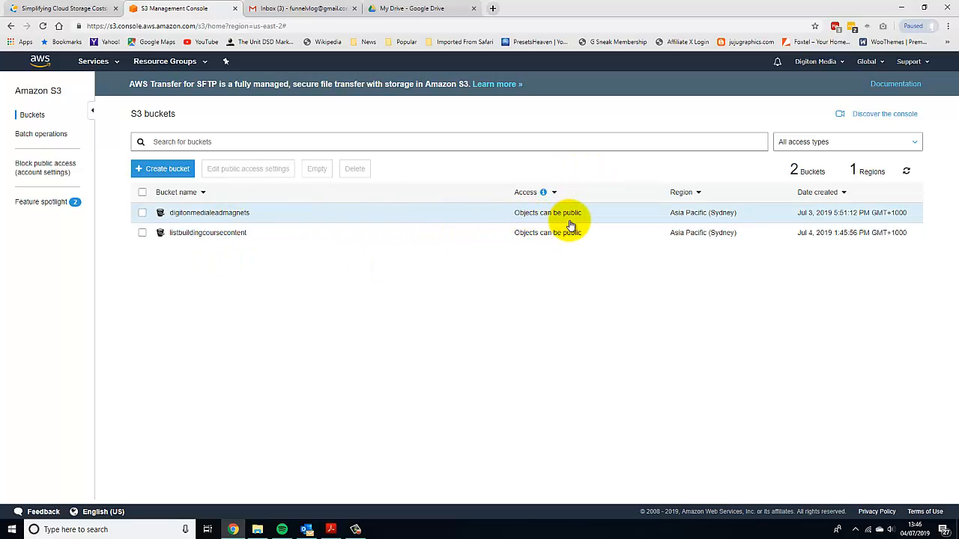
- In the listbuildingcoursecontent bucket, add "9 Epic Ways to Grow a Massive and Targeted Email List Online.pdf" from the PLR Lead Magnets mailing list folder for upload
{"action": "left_click", "coordinate": [203, 237]}
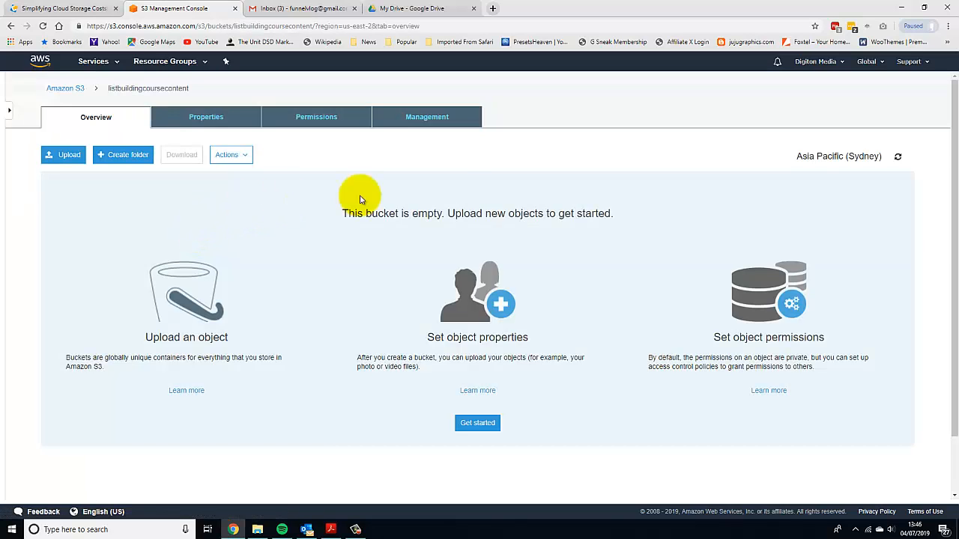
{"action": "left_click", "coordinate": [480, 424]}
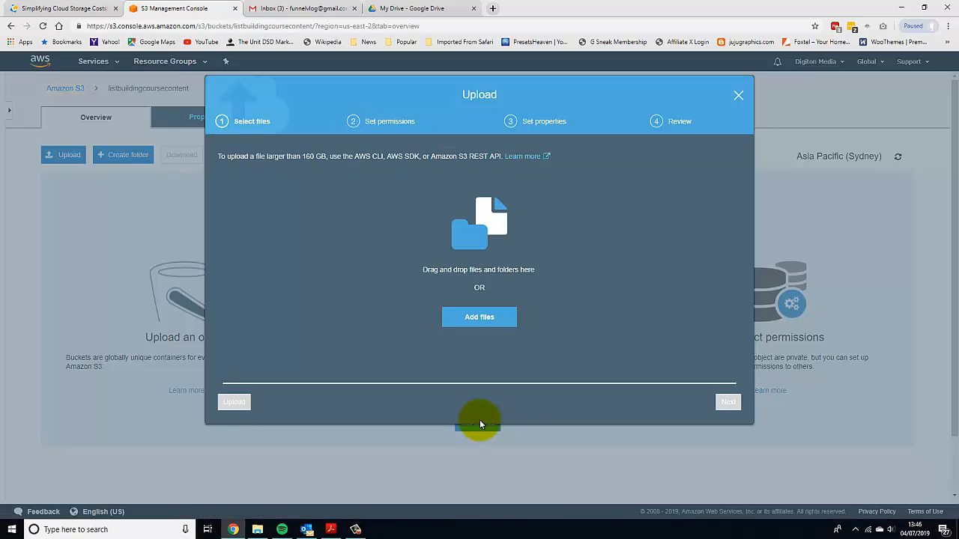
{"action": "left_click", "coordinate": [481, 319]}
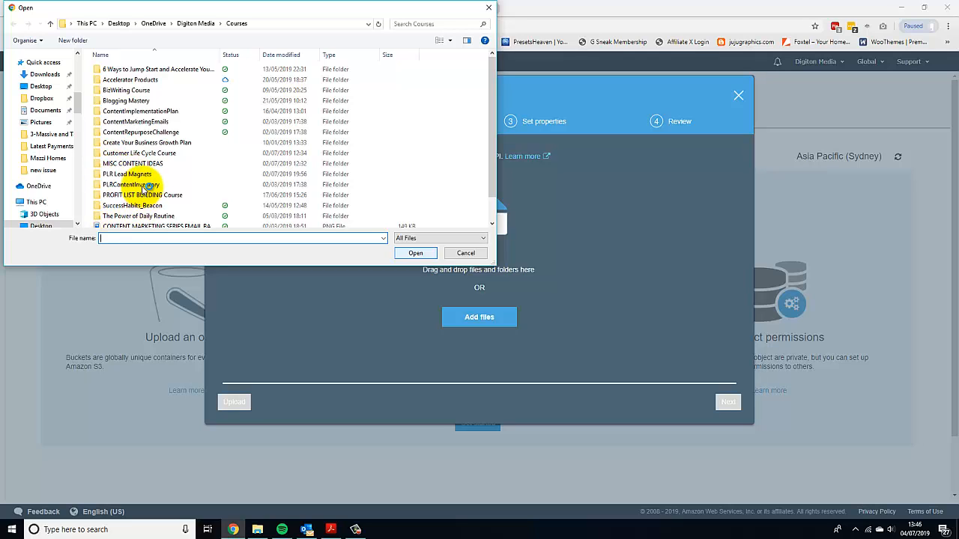
{"action": "double_click", "coordinate": [139, 176]}
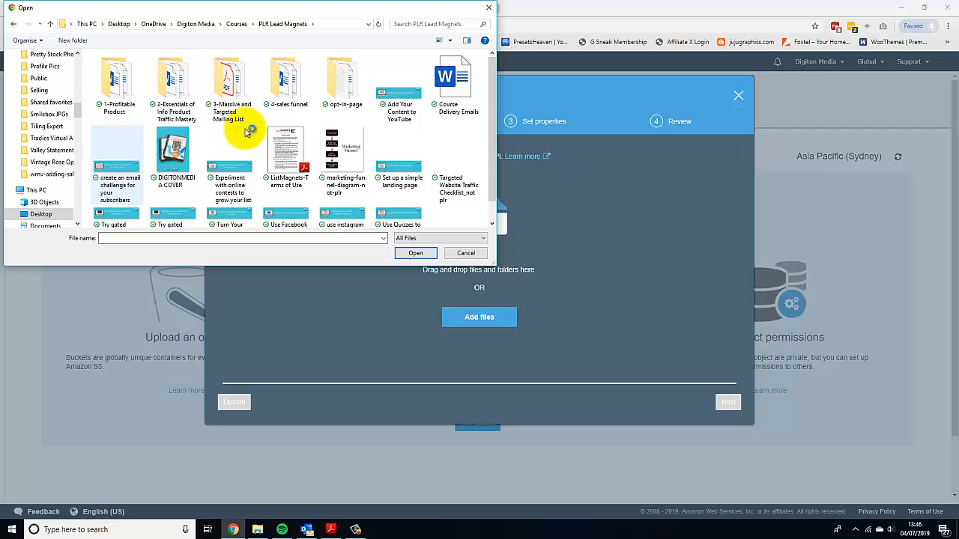
{"action": "double_click", "coordinate": [238, 81]}
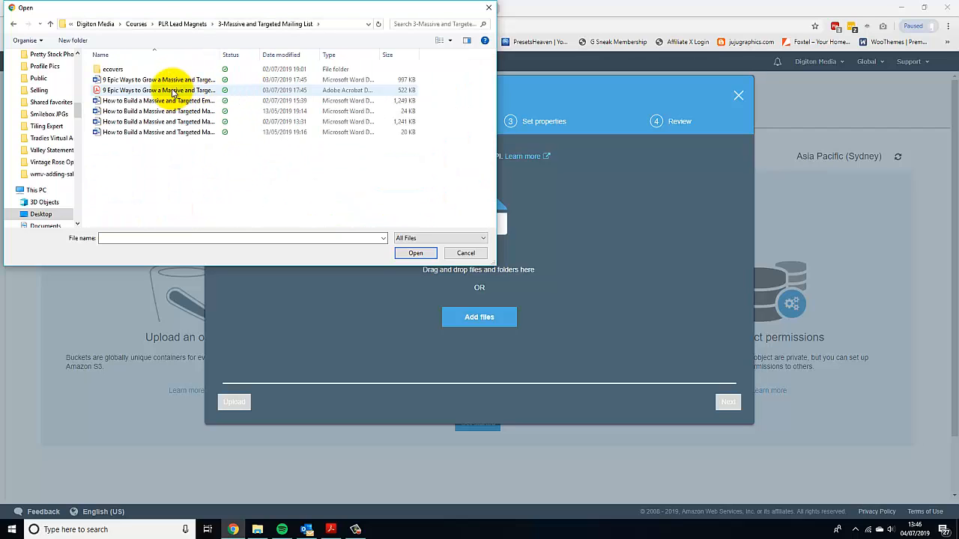
{"action": "left_click", "coordinate": [231, 90]}
{"action": "left_click", "coordinate": [413, 252]}
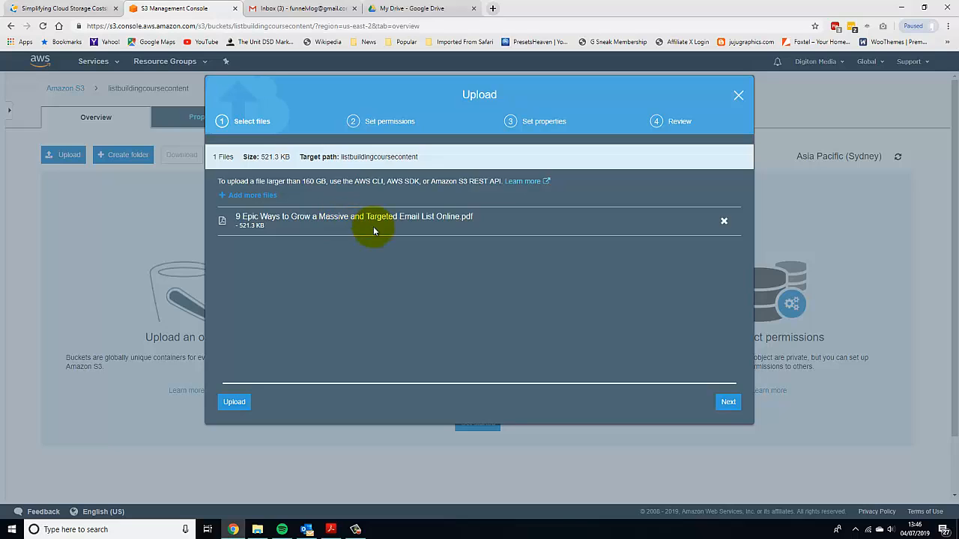
- Grant public read access to the selected PDF, keep the Standard storage class, and upload it to the bucket
{"action": "left_click", "coordinate": [727, 402]}
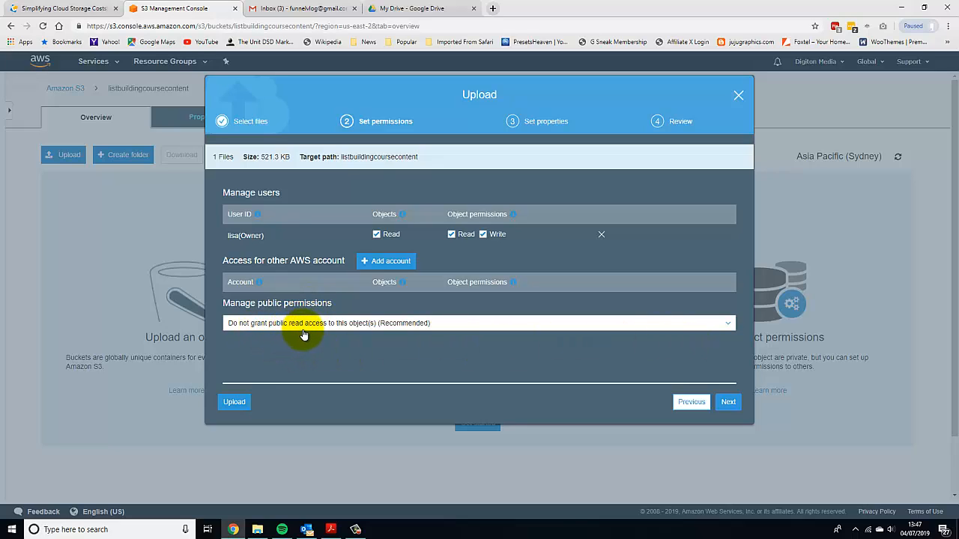
{"action": "left_click", "coordinate": [729, 328]}
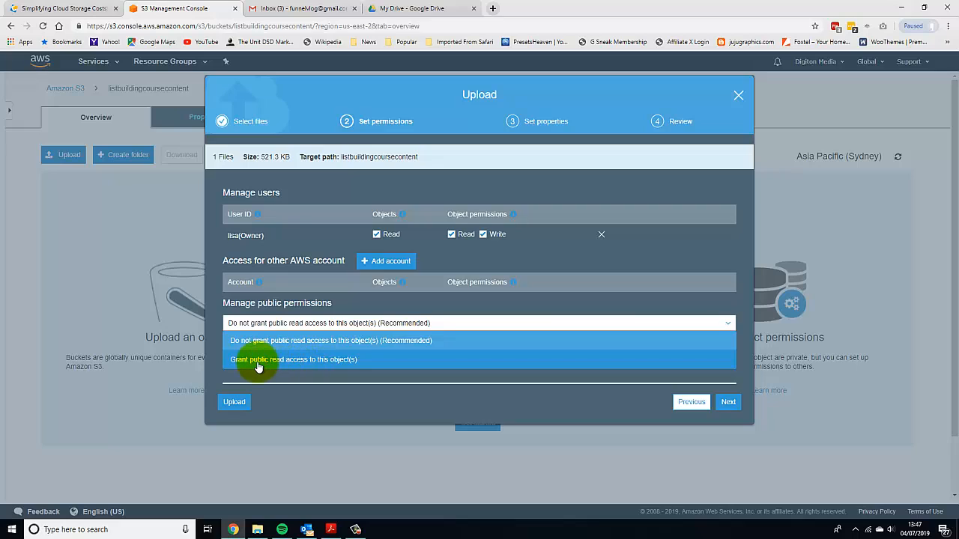
{"action": "left_click", "coordinate": [297, 361]}
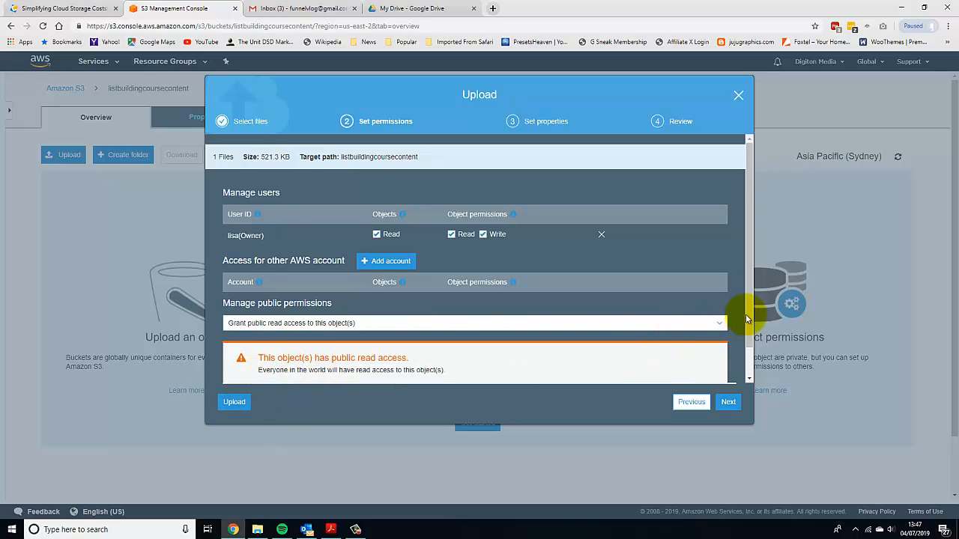
{"action": "left_click_drag", "start_coordinate": [746, 320], "coordinate": [746, 378]}
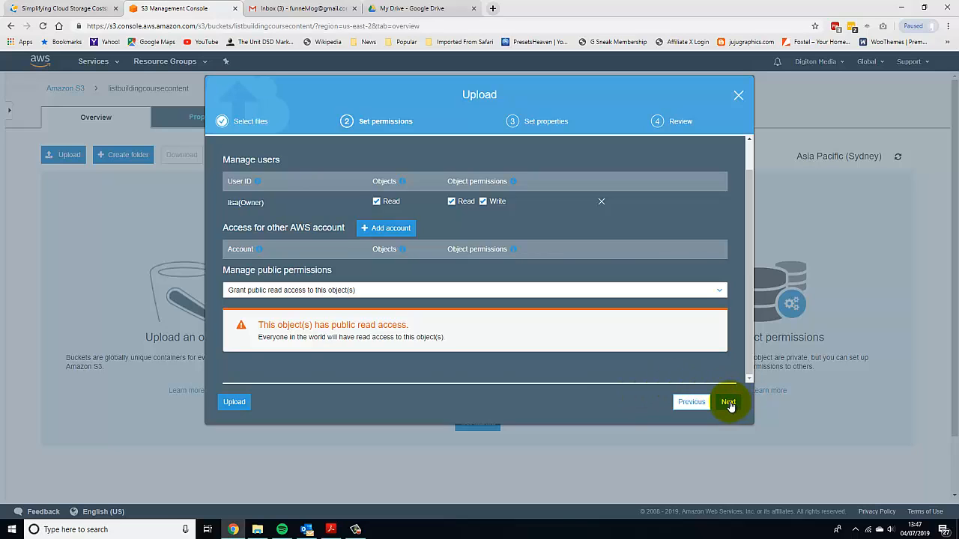
{"action": "left_click", "coordinate": [729, 402]}
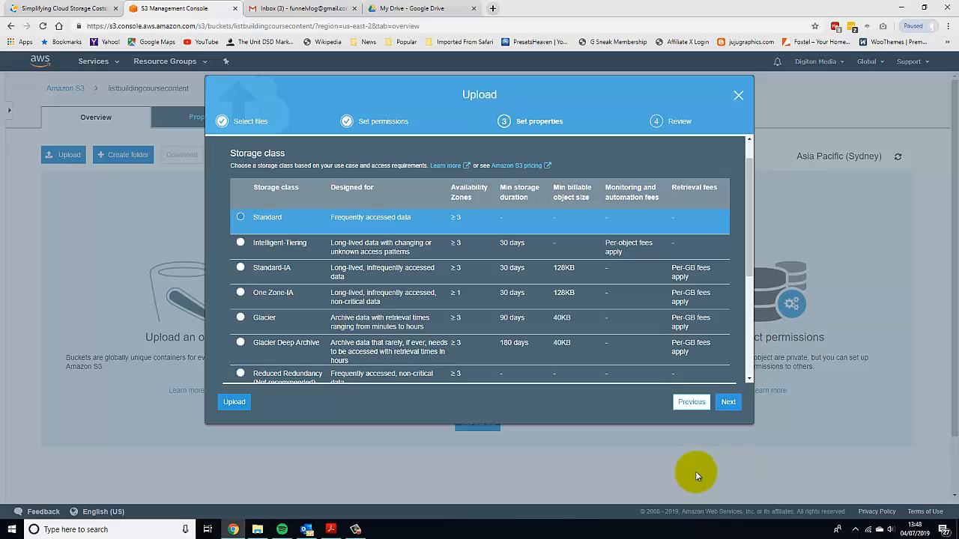
{"action": "left_click", "coordinate": [727, 404]}
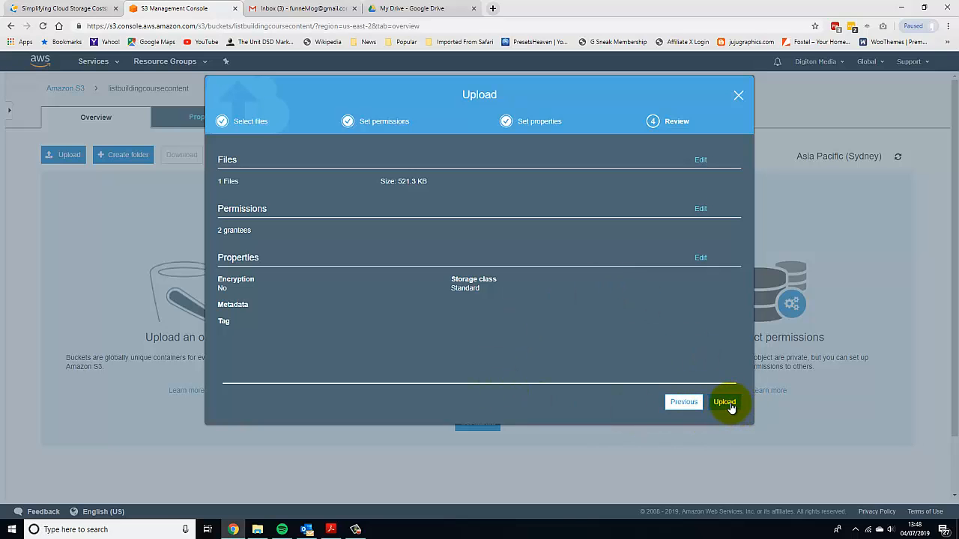
{"action": "left_click", "coordinate": [730, 405]}
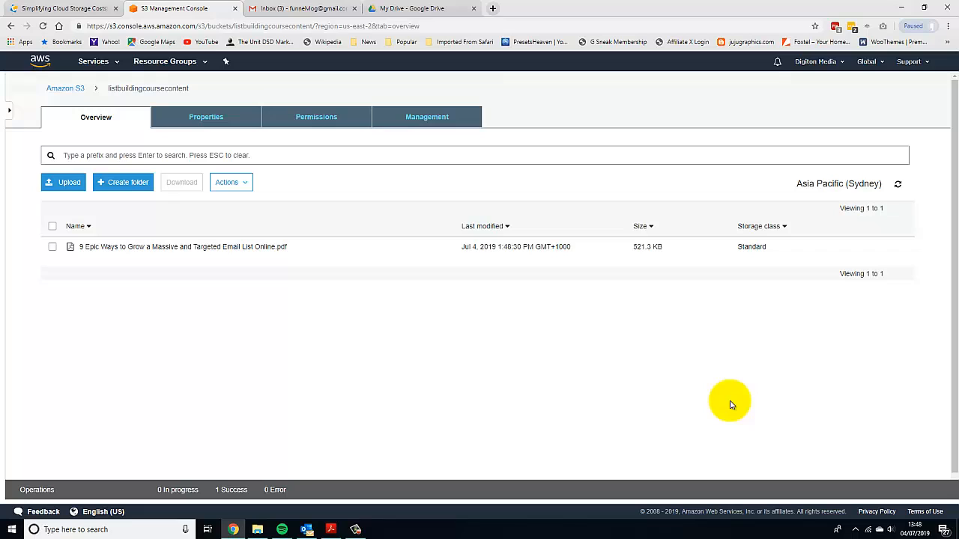
- Open the uploaded PDF's details, review its public access permissions, and return to its overview
{"action": "left_click", "coordinate": [181, 247]}
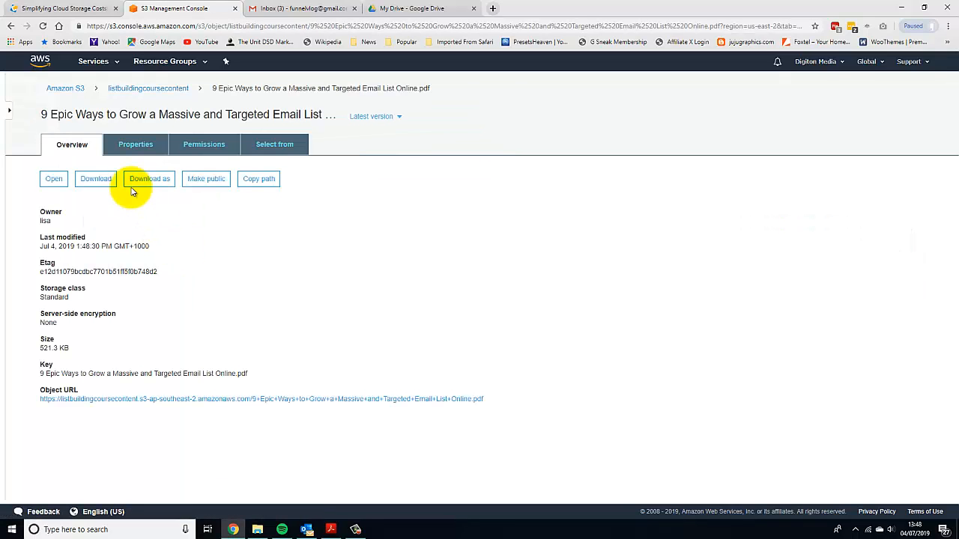
{"action": "left_click", "coordinate": [205, 144]}
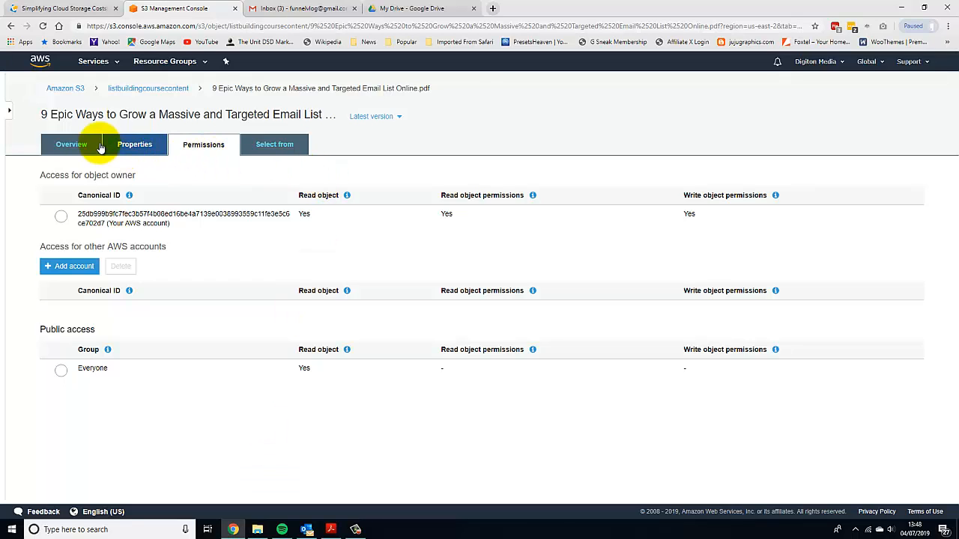
{"action": "left_click", "coordinate": [75, 144]}
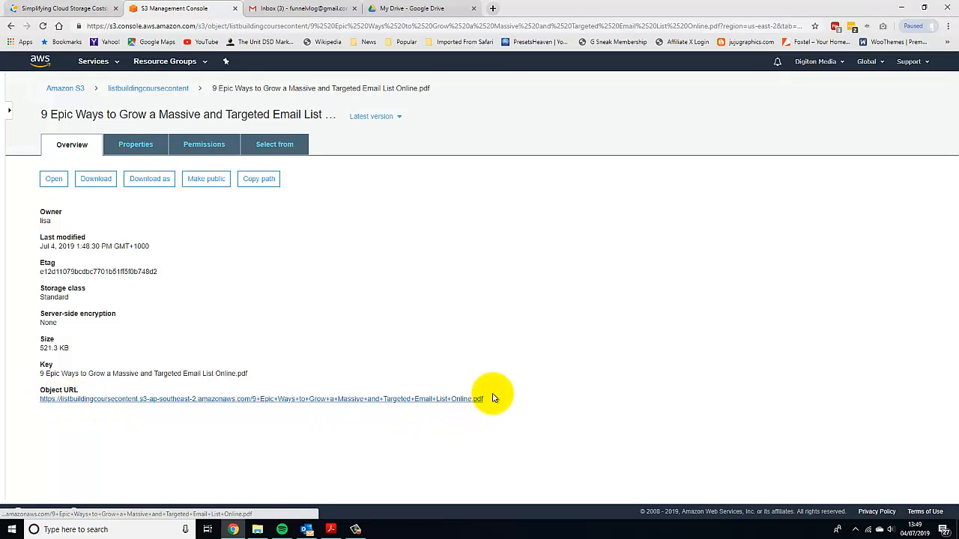
- Copy the PDF's object URL, load it in a new browser tab to check the document, and close that tab
{"action": "left_click_drag", "start_coordinate": [499, 402], "coordinate": [47, 418]}
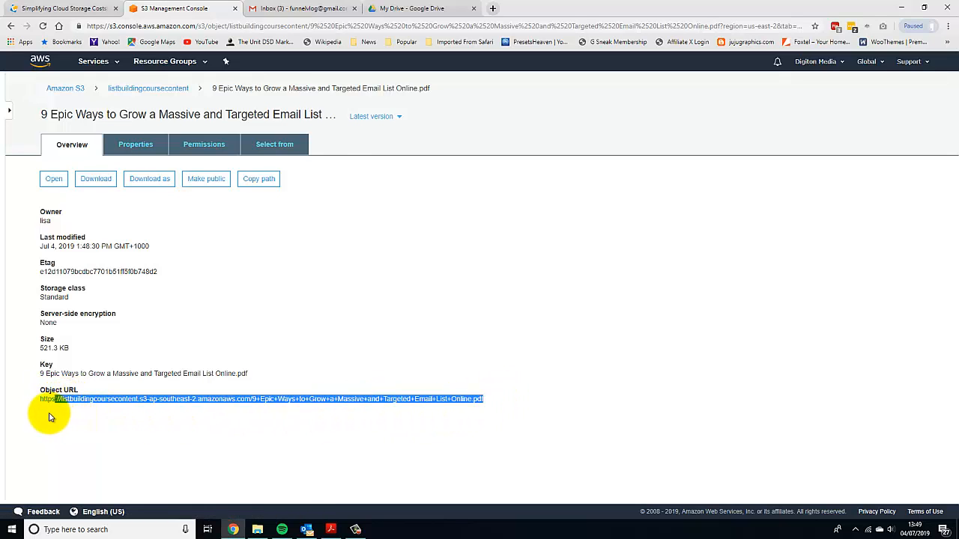
{"action": "right_click", "coordinate": [223, 402]}
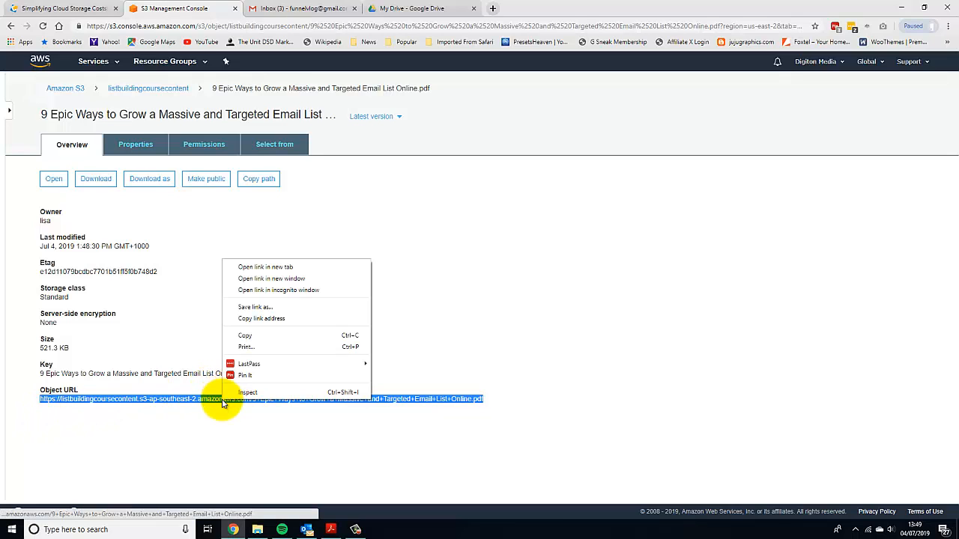
{"action": "left_click", "coordinate": [250, 336]}
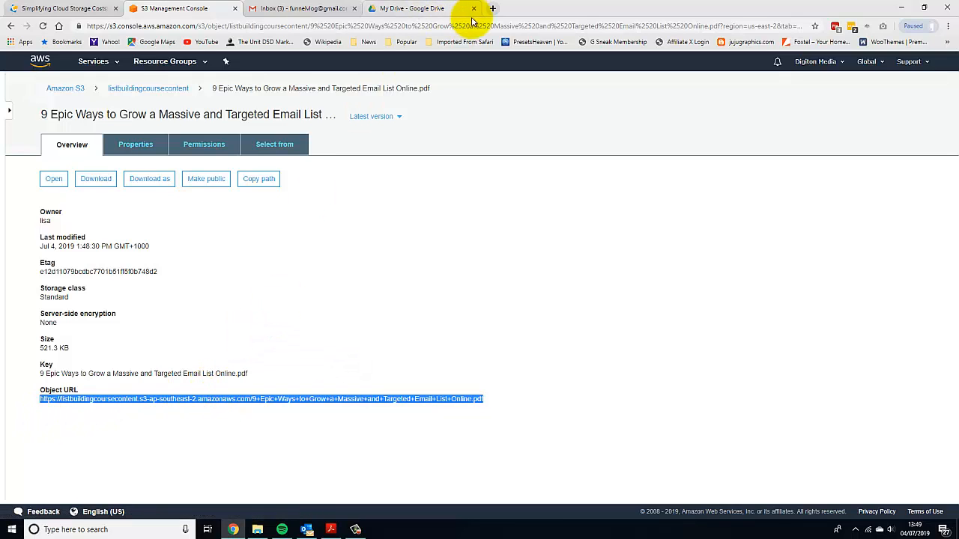
{"action": "left_click", "coordinate": [492, 8]}
{"action": "right_click", "coordinate": [451, 25]}
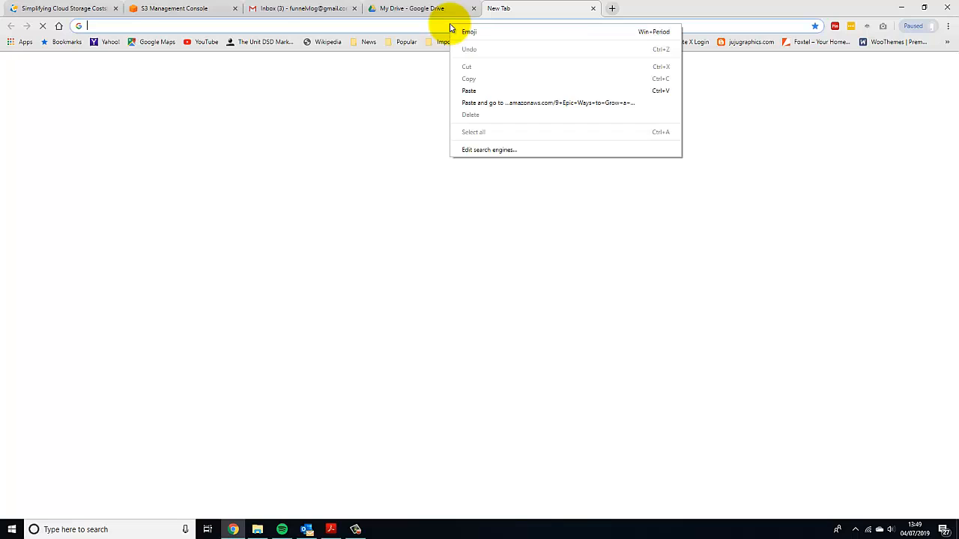
{"action": "left_click", "coordinate": [490, 103]}
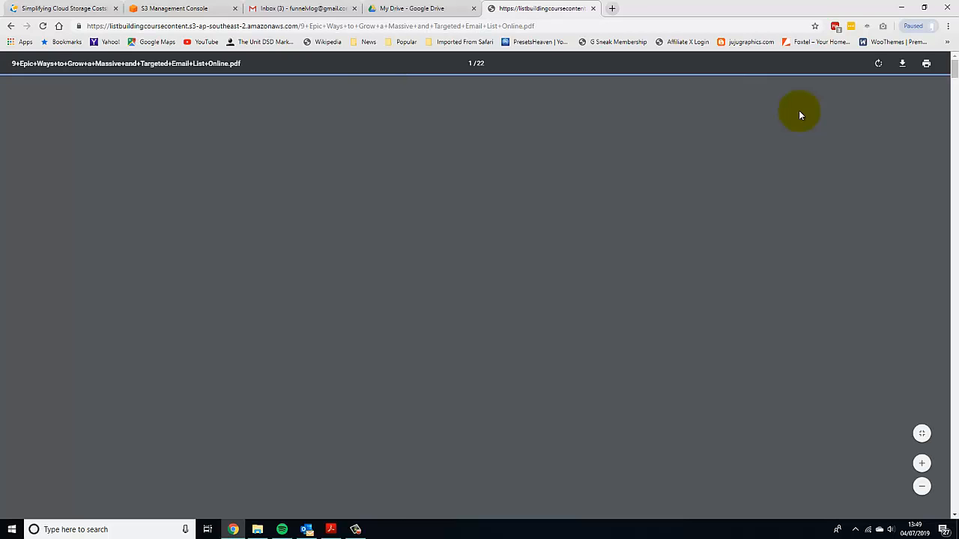
{"action": "scroll", "coordinate": [687, 216], "scroll_direction": "down", "scroll_amount": 5}
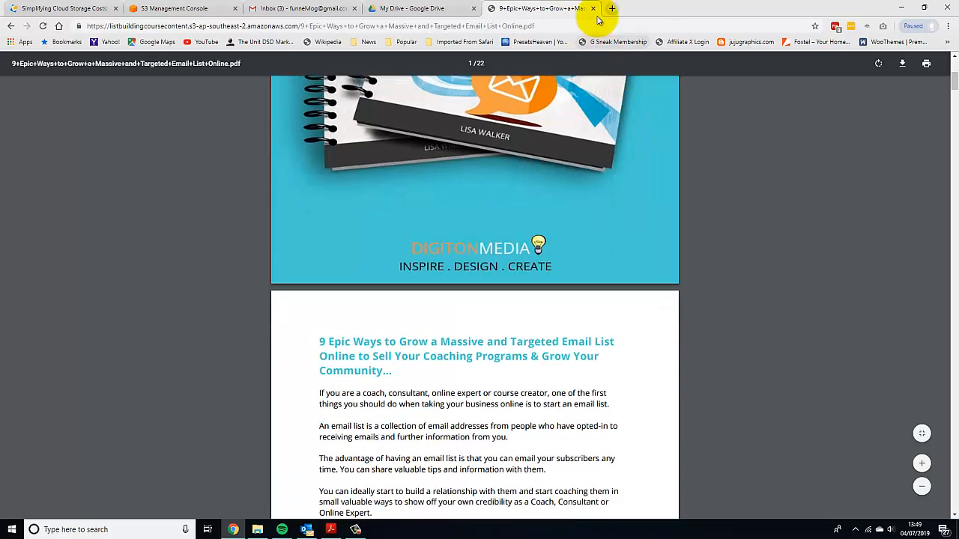
{"action": "left_click", "coordinate": [593, 8]}
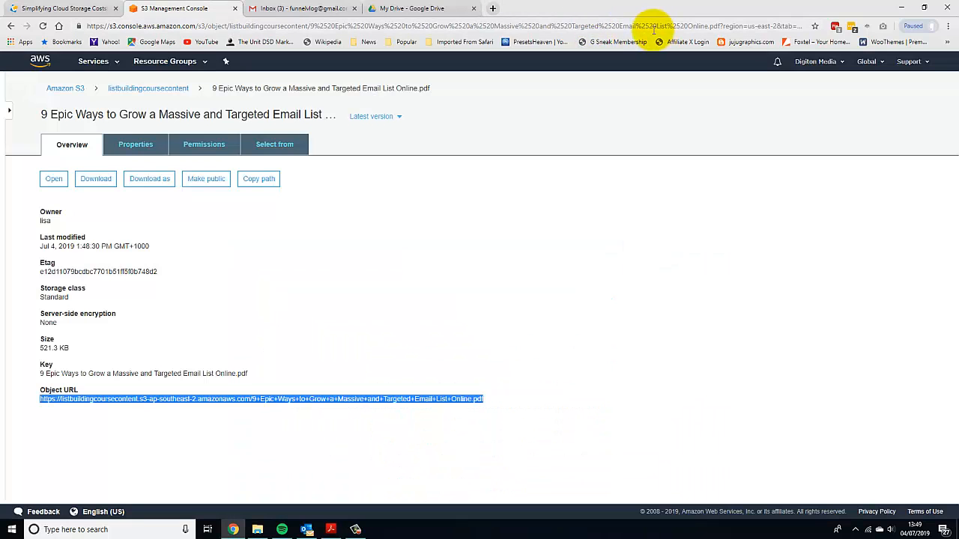
- Remove the Everyone group's Read object access from the PDF's permissions and save
{"action": "left_click", "coordinate": [204, 147]}
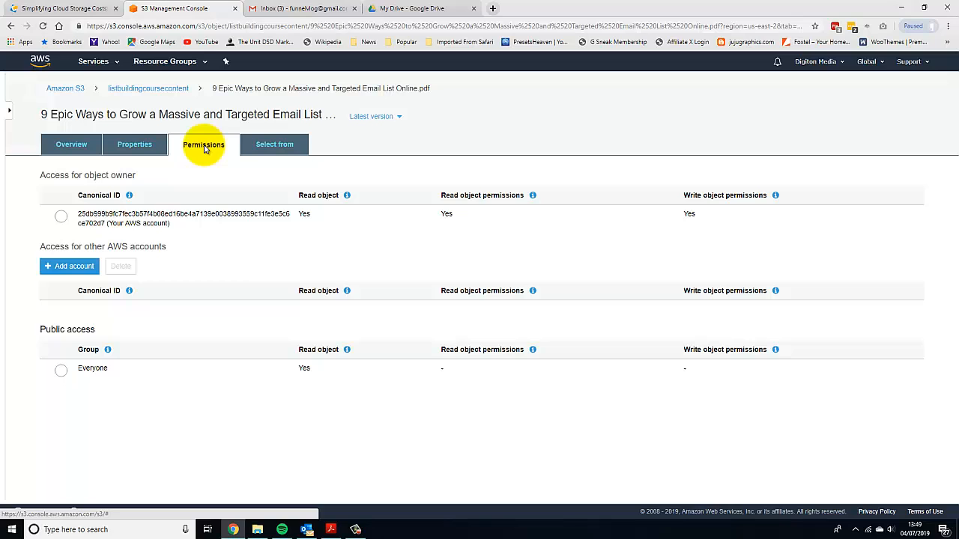
{"action": "left_click", "coordinate": [62, 370]}
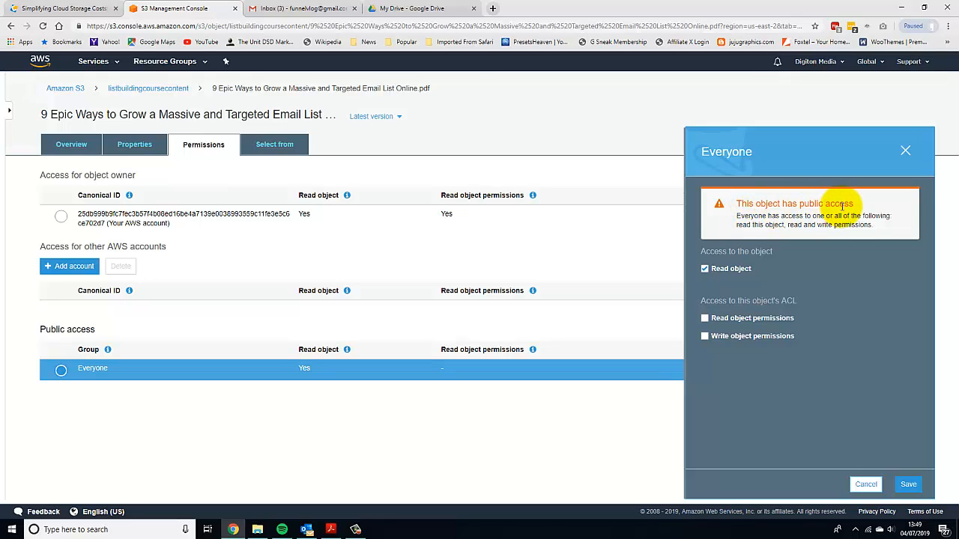
{"action": "left_click", "coordinate": [704, 269]}
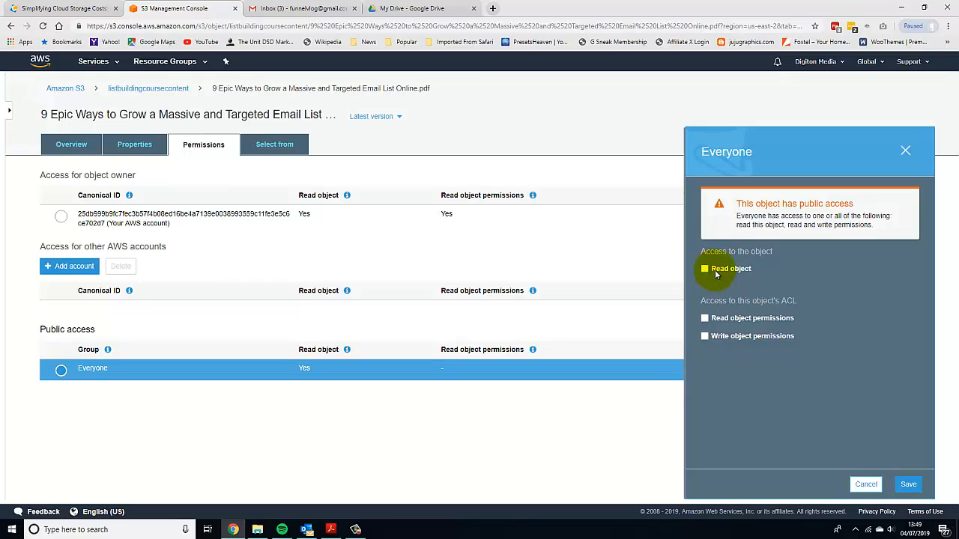
{"action": "left_click", "coordinate": [908, 484]}
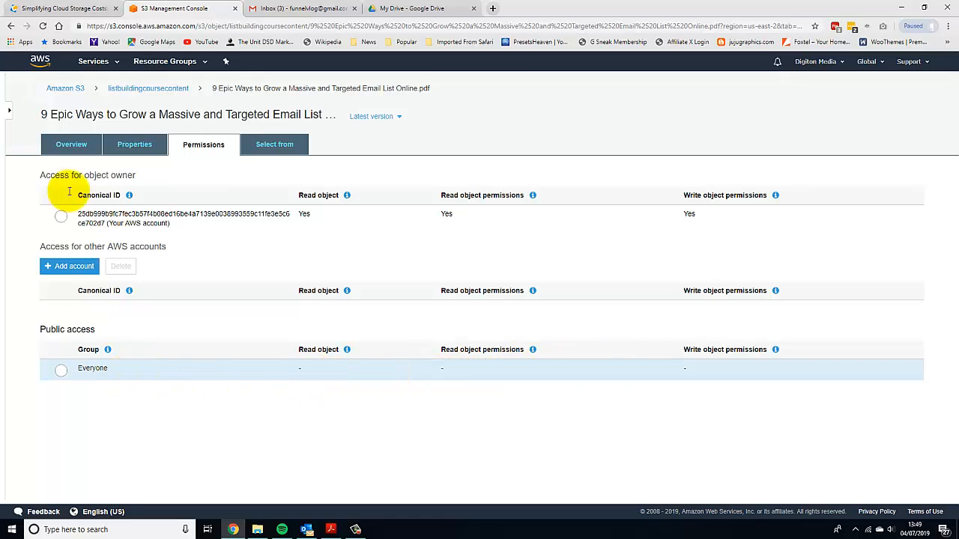
- Test the PDF's copied object URL in a new browser tab with public access removed, and close that tab
{"action": "left_click", "coordinate": [79, 144]}
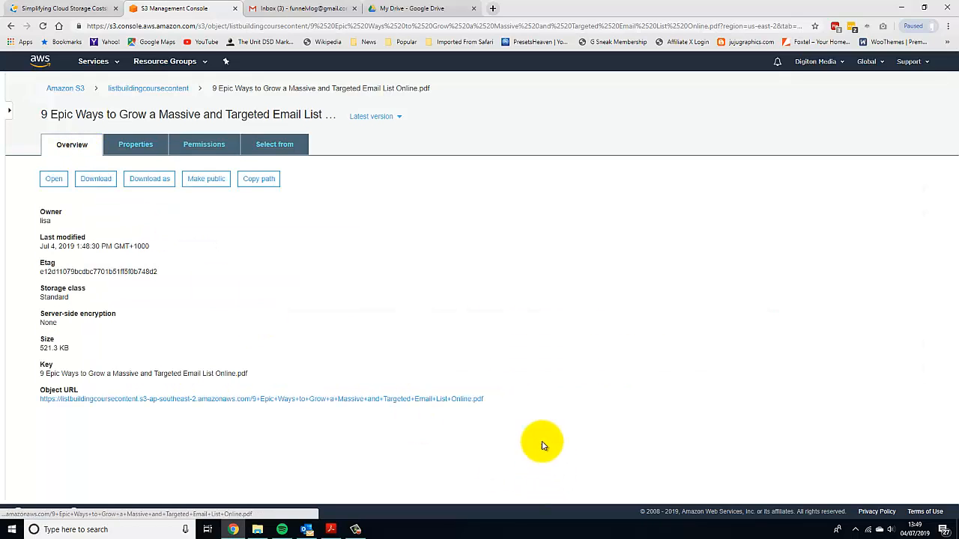
{"action": "left_click", "coordinate": [493, 9]}
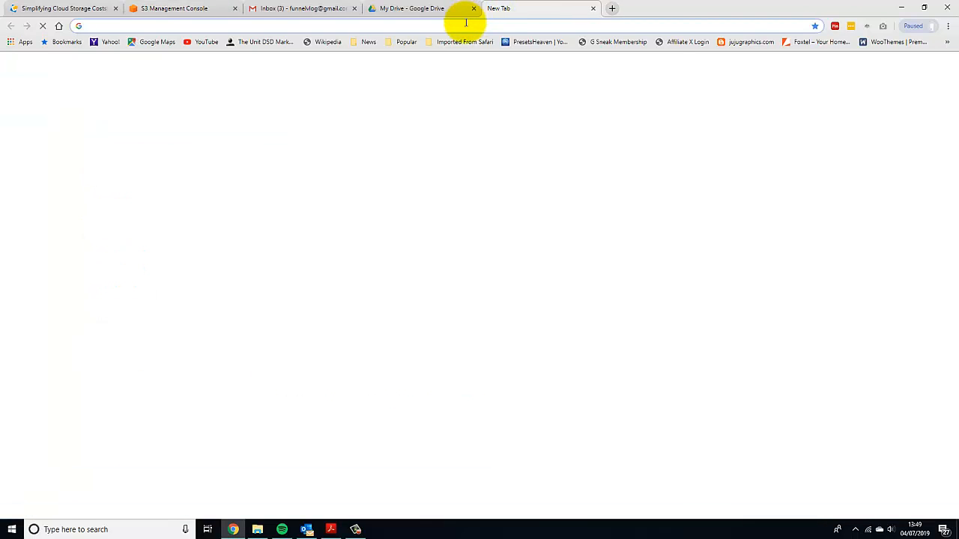
{"action": "right_click", "coordinate": [466, 26]}
{"action": "left_click", "coordinate": [481, 101]}
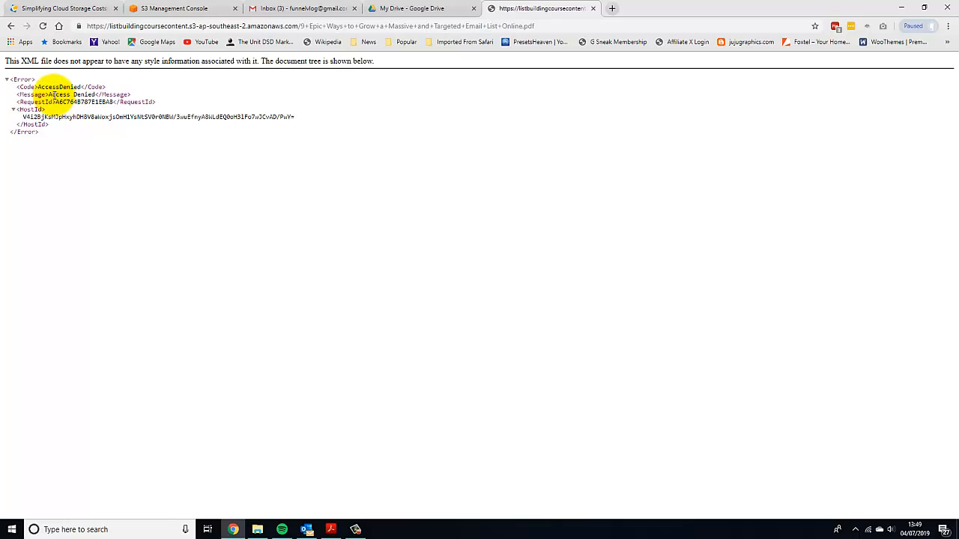
{"action": "left_click", "coordinate": [592, 8]}
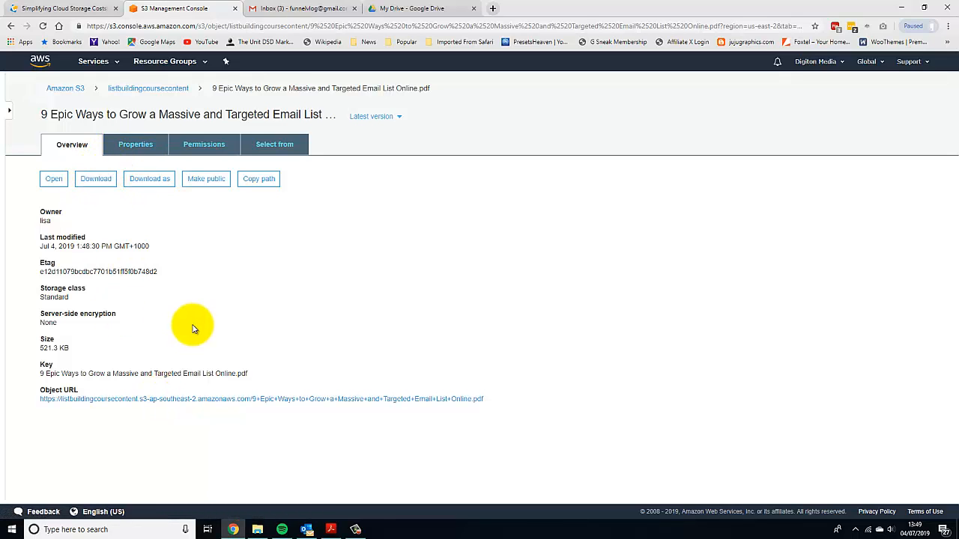
- Grant the Everyone group Read object access to the PDF again, save, and return to the S3 buckets list
{"action": "left_click", "coordinate": [204, 144]}
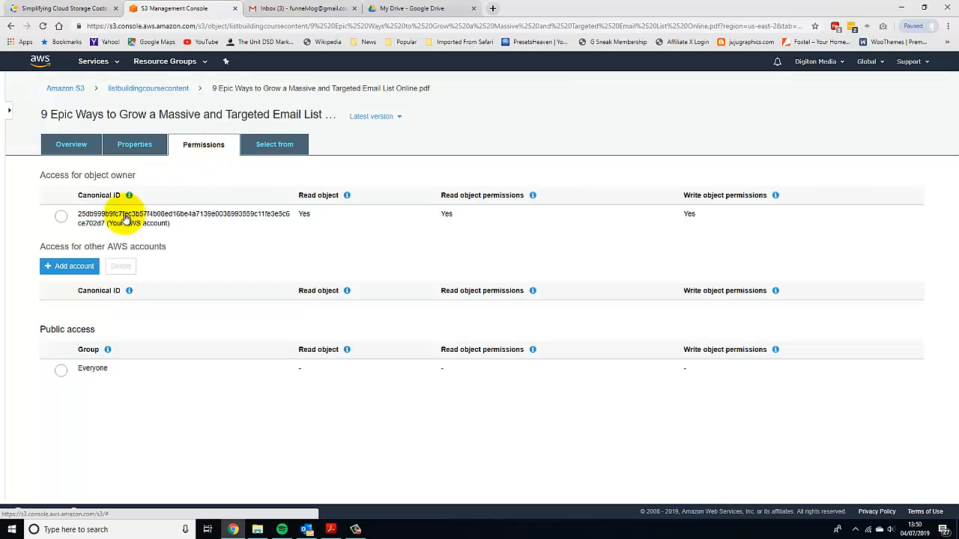
{"action": "left_click", "coordinate": [62, 370]}
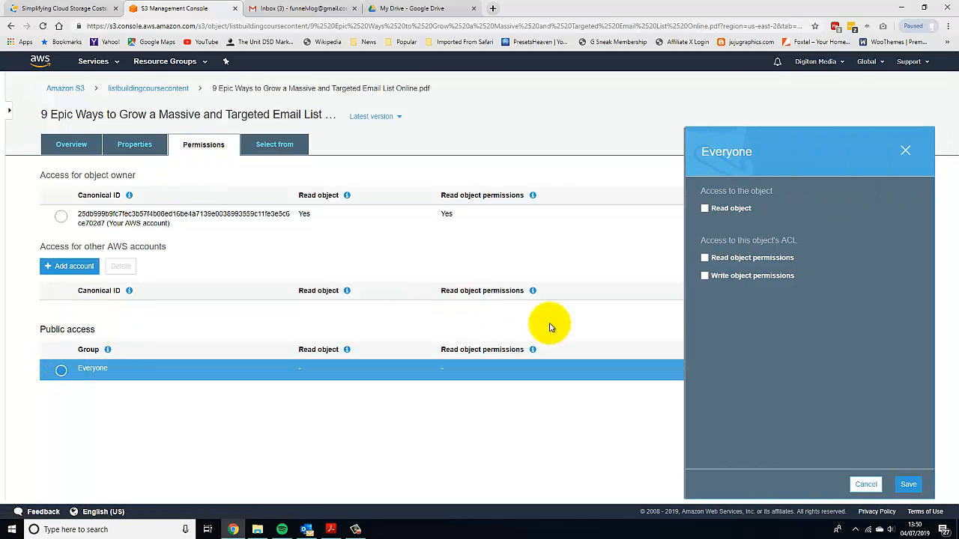
{"action": "left_click", "coordinate": [705, 209]}
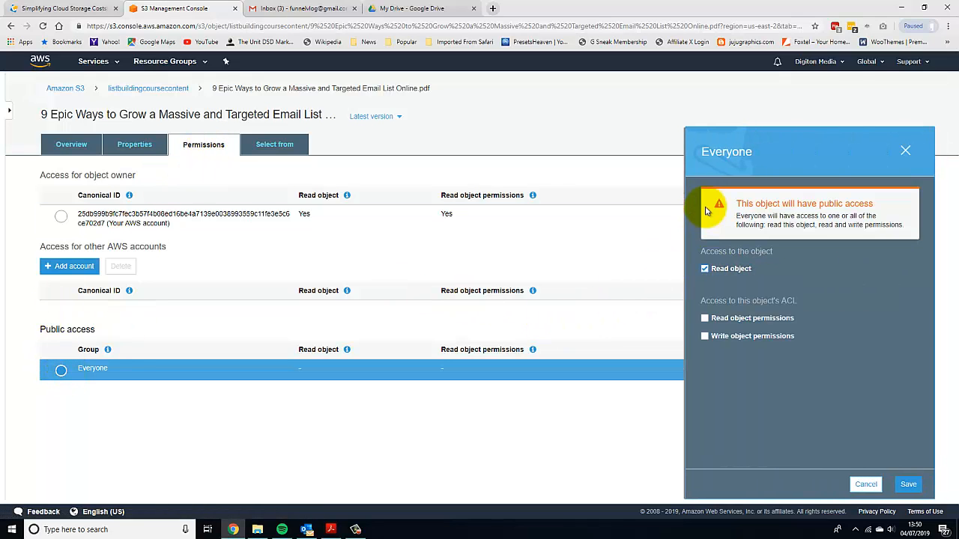
{"action": "left_click", "coordinate": [907, 485]}
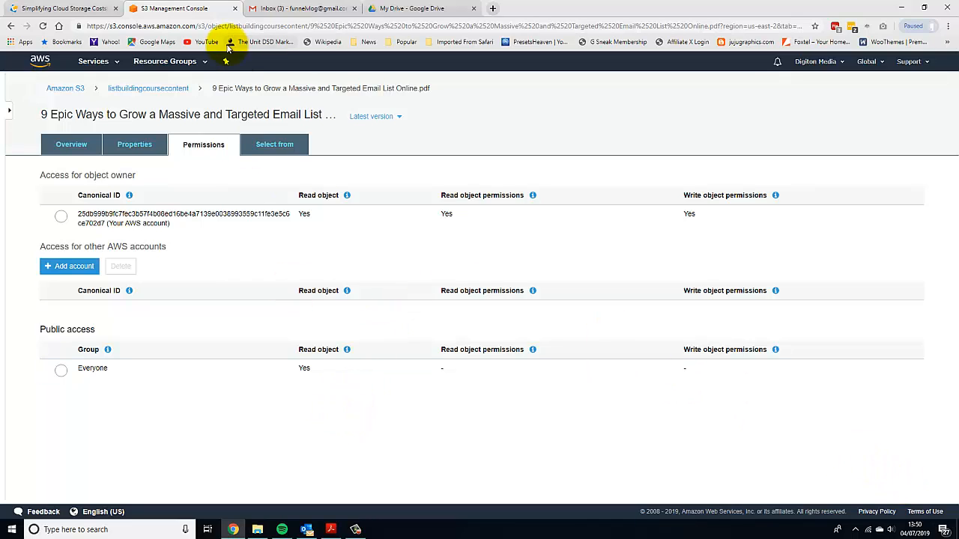
{"action": "left_click", "coordinate": [150, 91]}
{"action": "left_click", "coordinate": [72, 89]}
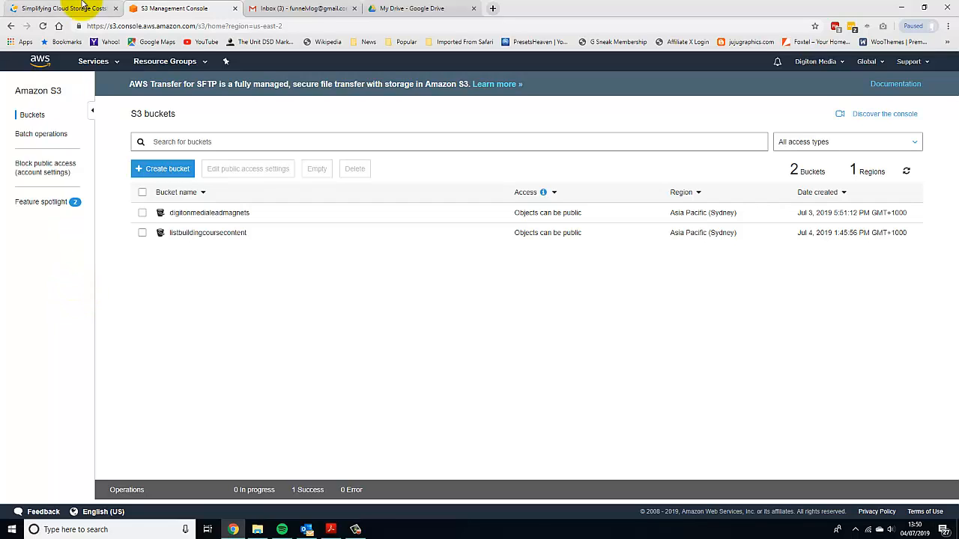
- Switch to Google Drive and upload the 9 Epic Ways PDF from the mailing list folder to My Drive, dismissing the duplicate-file notice
{"action": "left_click", "coordinate": [409, 12]}
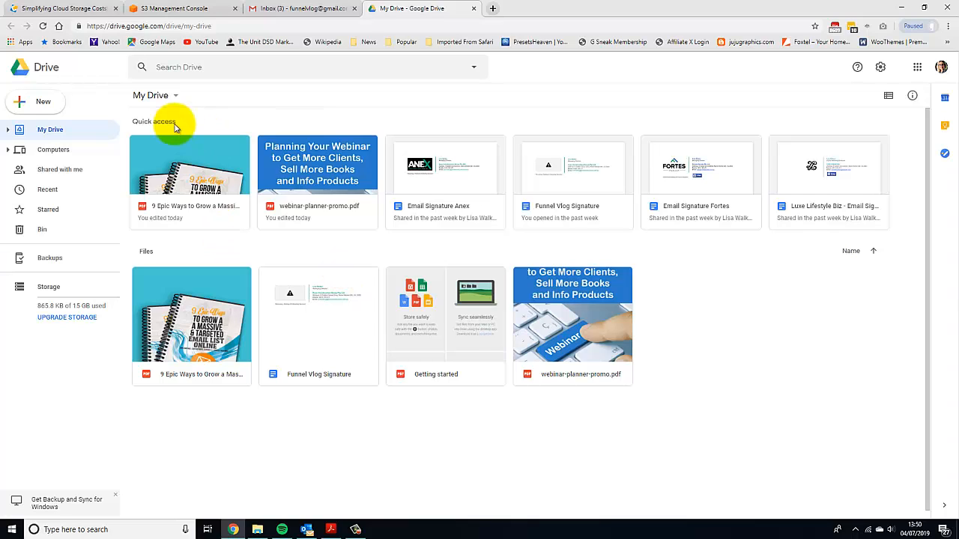
{"action": "left_click", "coordinate": [35, 101]}
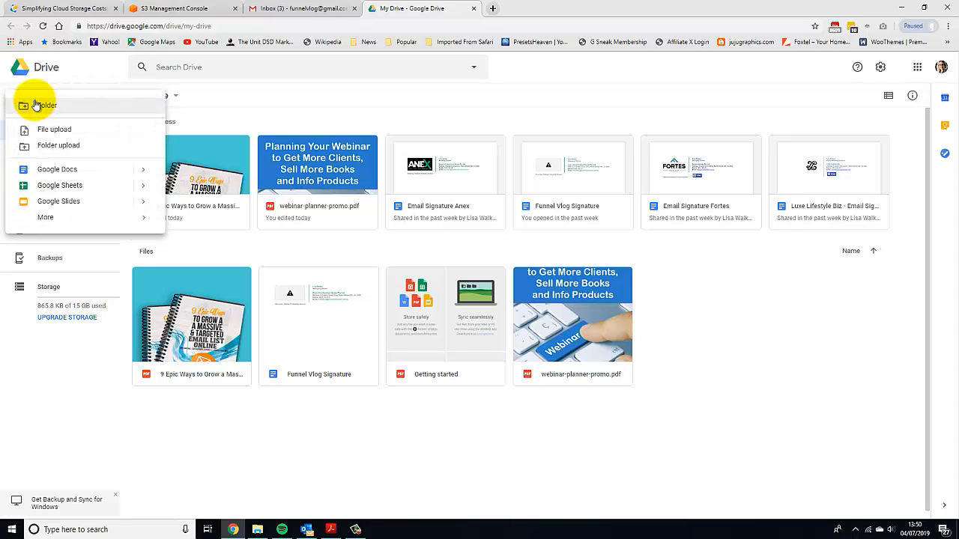
{"action": "left_click", "coordinate": [51, 130]}
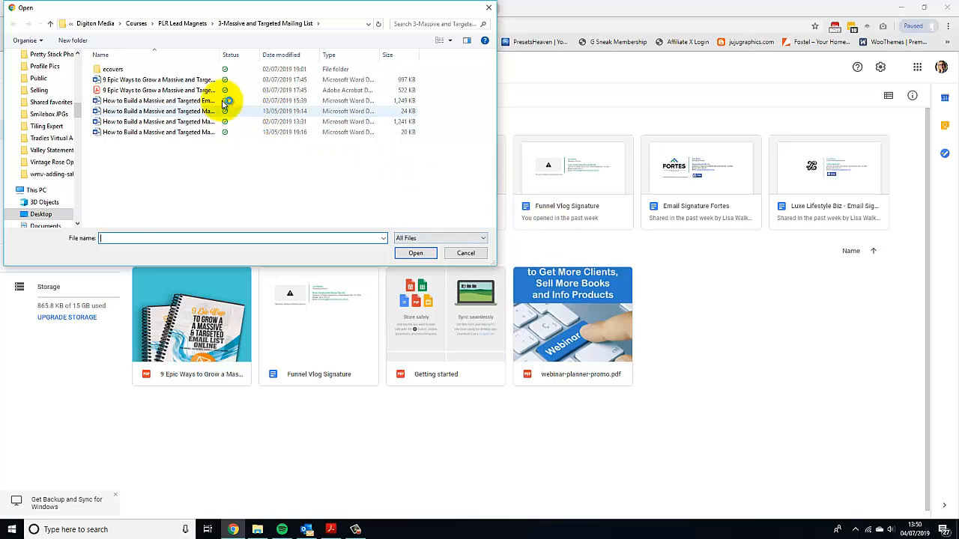
{"action": "left_click", "coordinate": [225, 91]}
{"action": "left_click", "coordinate": [415, 255]}
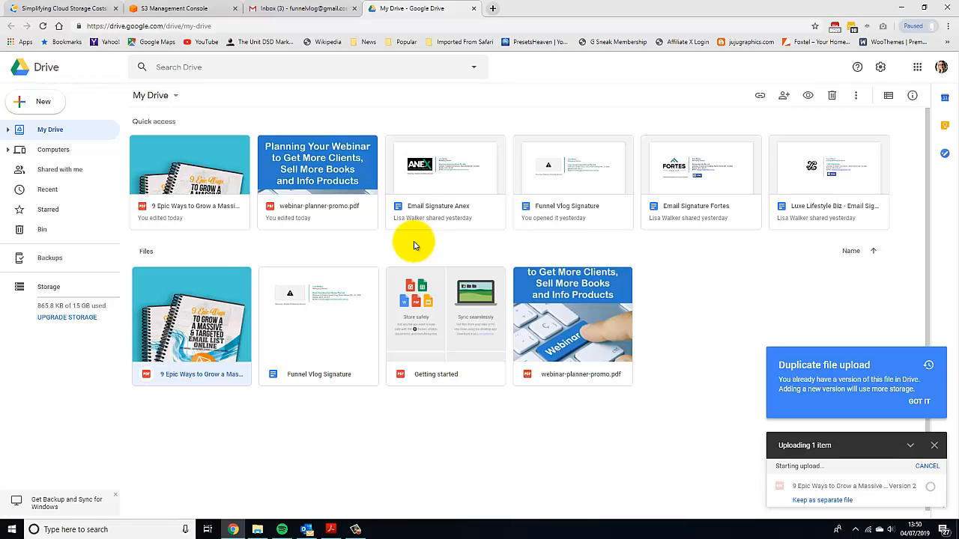
{"action": "left_click", "coordinate": [919, 401]}
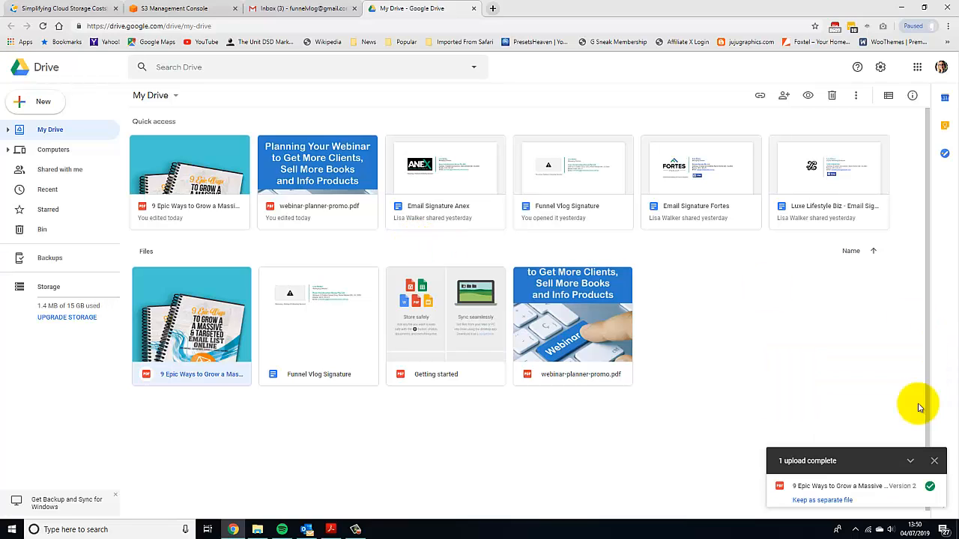
- Dismiss the upload notice, open the 9 Epic Ways PDF, and keep its link sharing at "Anyone with the link can view"
{"action": "left_click", "coordinate": [935, 460]}
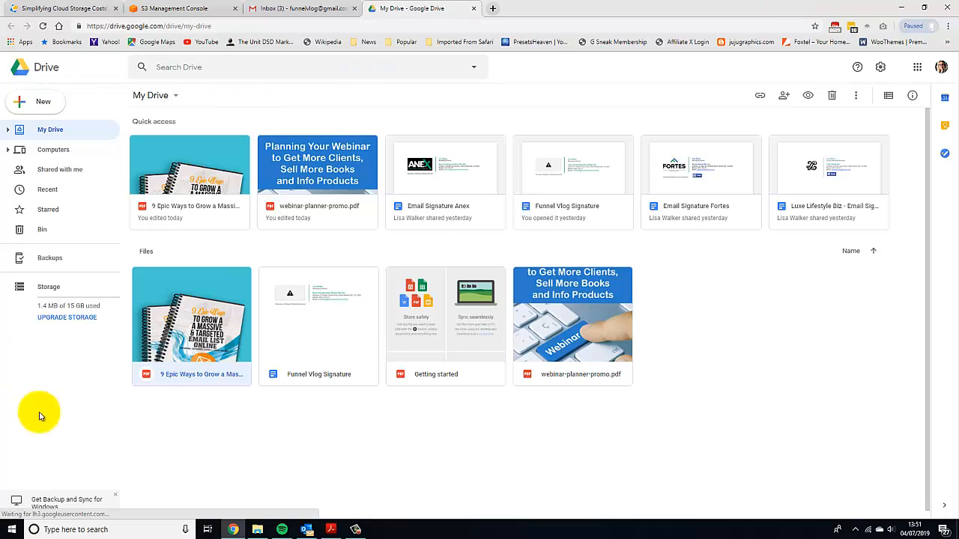
{"action": "double_click", "coordinate": [204, 377]}
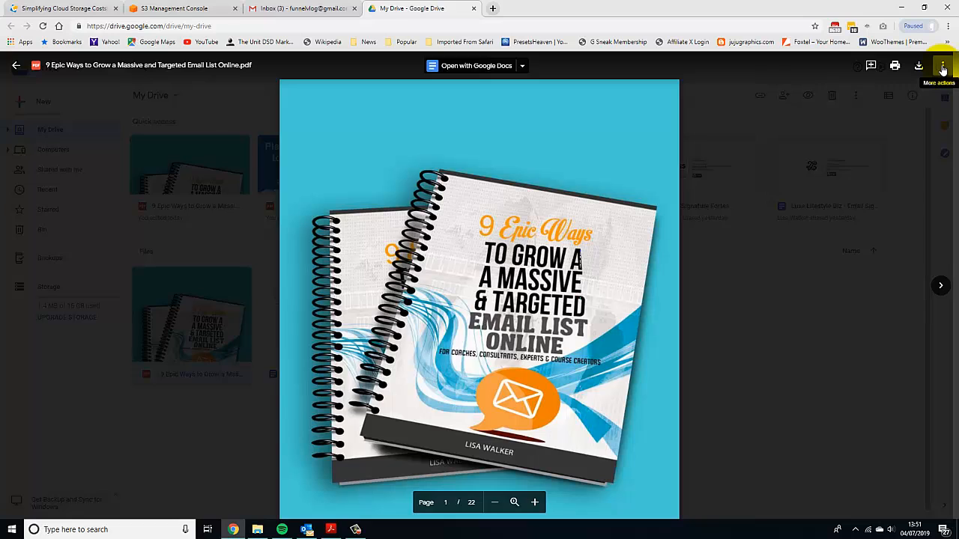
{"action": "left_click", "coordinate": [942, 69]}
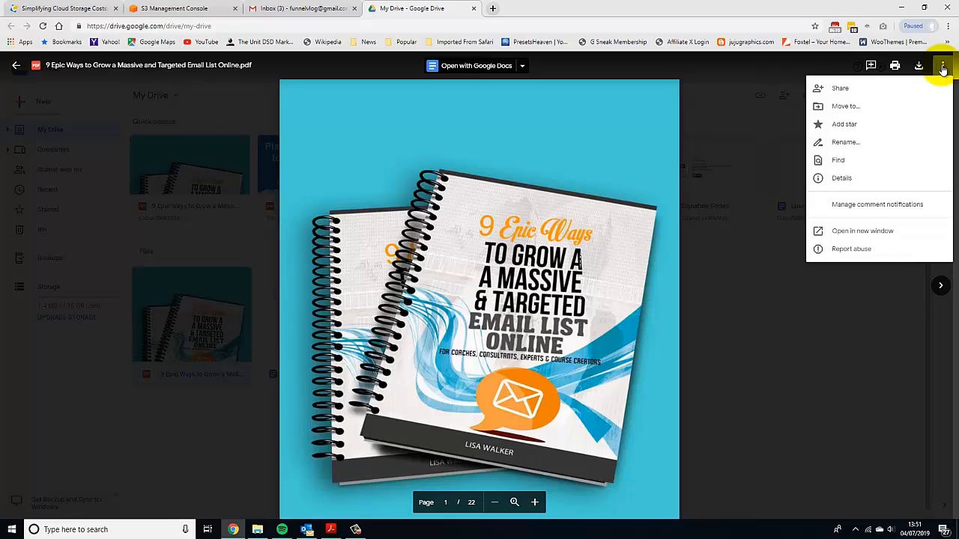
{"action": "left_click", "coordinate": [840, 89]}
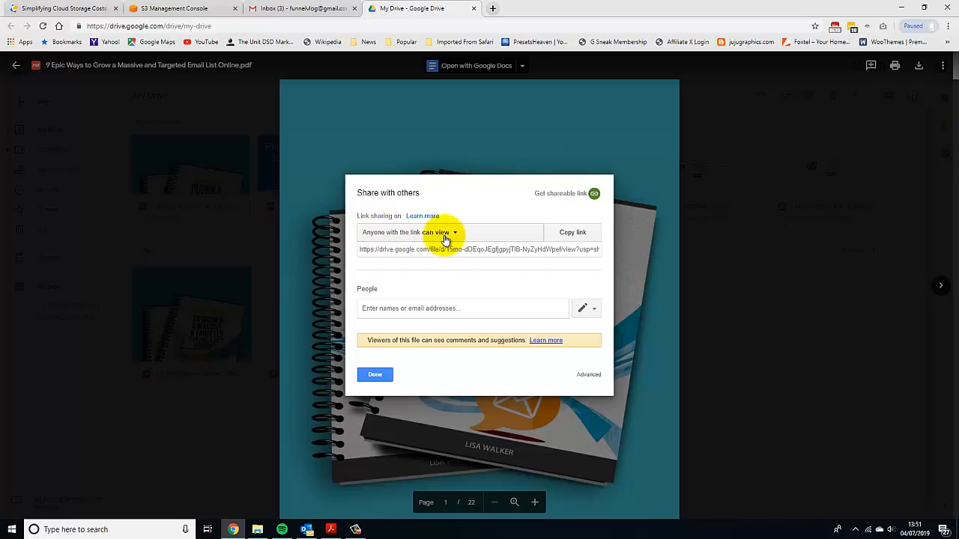
{"action": "left_click", "coordinate": [455, 234]}
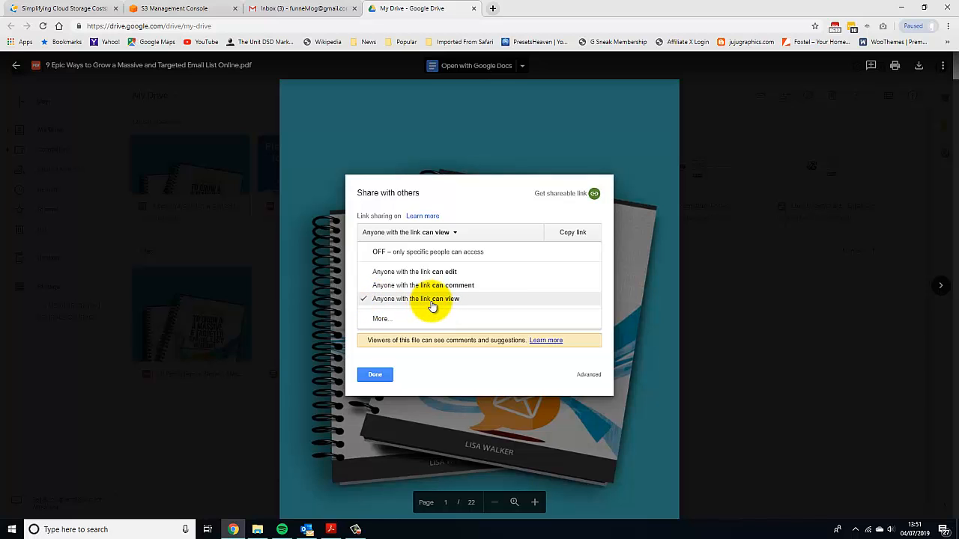
{"action": "left_click", "coordinate": [377, 375]}
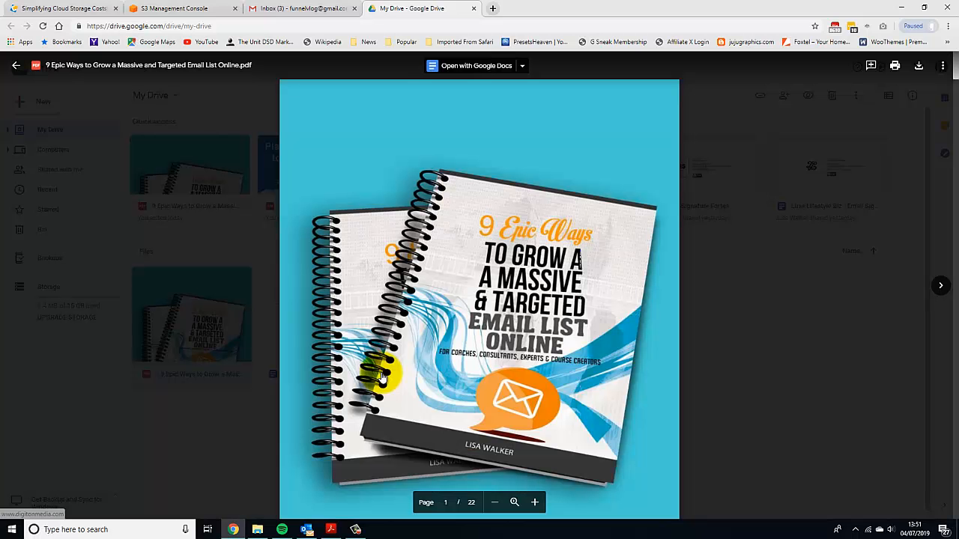
- Reopen the PDF's sharing settings and select its shareable link
{"action": "left_click", "coordinate": [944, 67]}
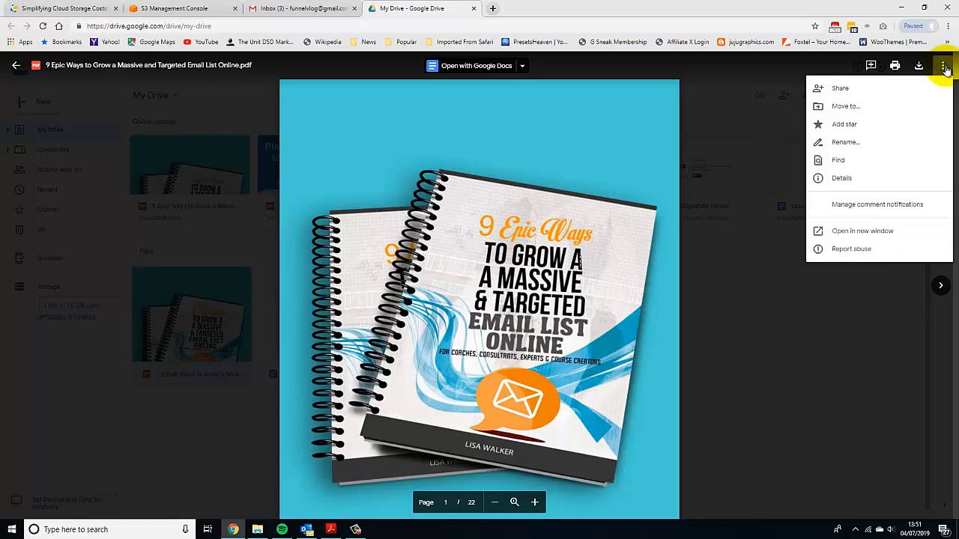
{"action": "left_click", "coordinate": [843, 88]}
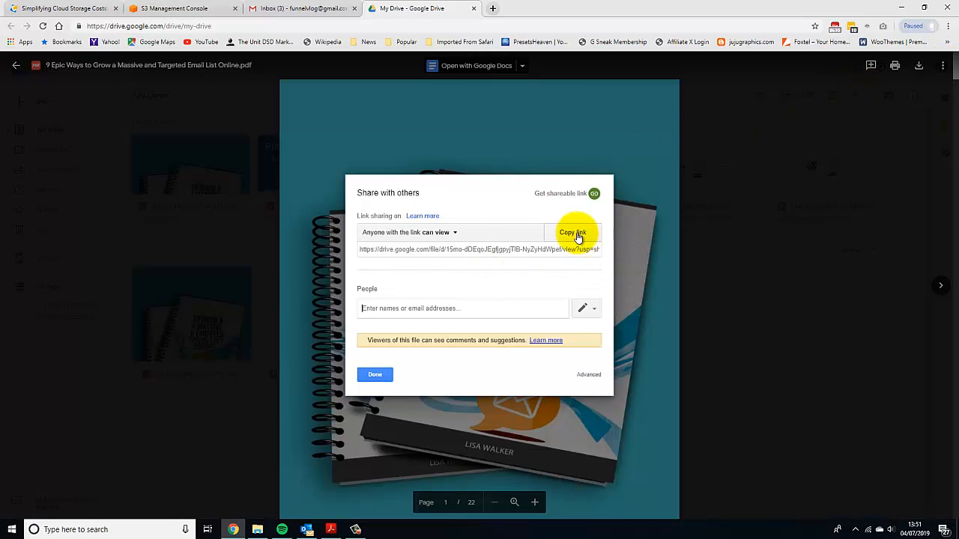
{"action": "left_click", "coordinate": [483, 251]}
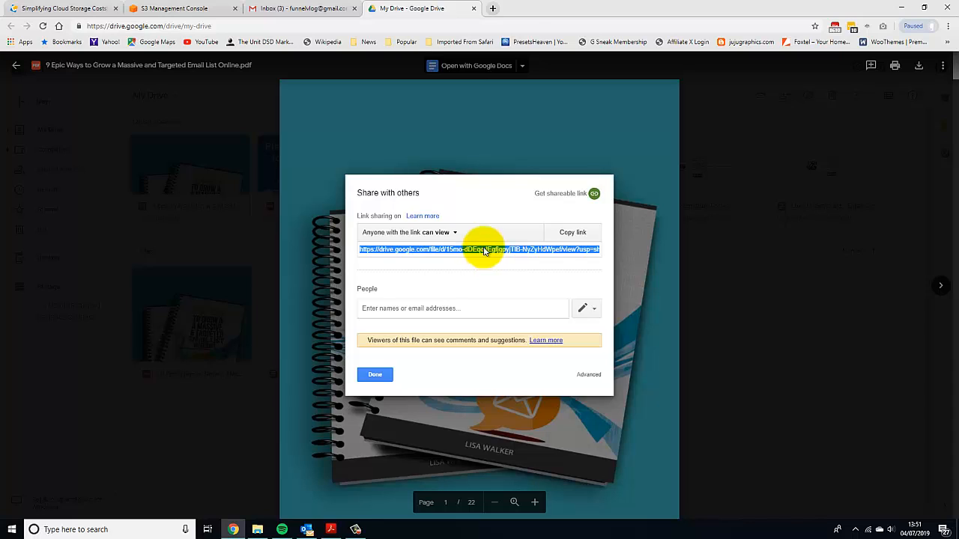
{"action": "left_click", "coordinate": [493, 9]}
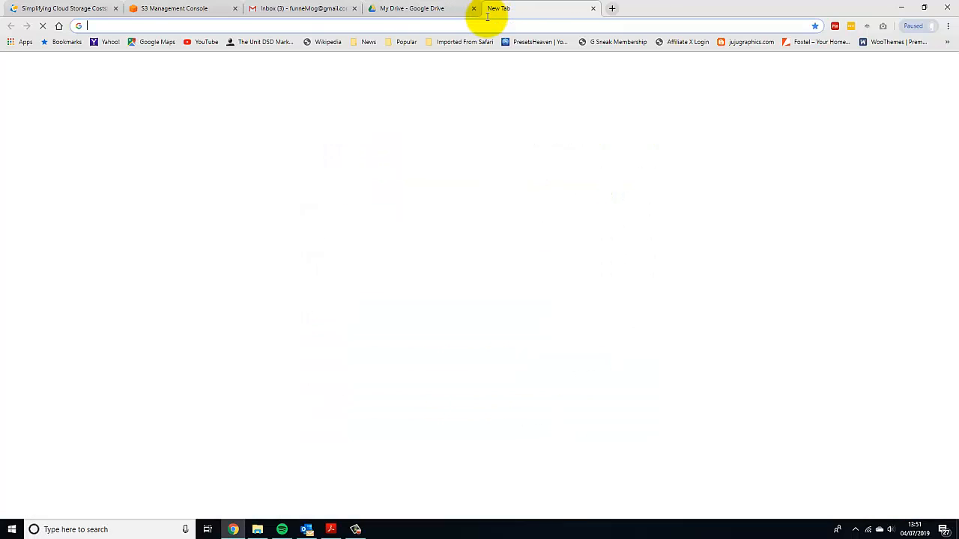
{"action": "right_click", "coordinate": [457, 26]}
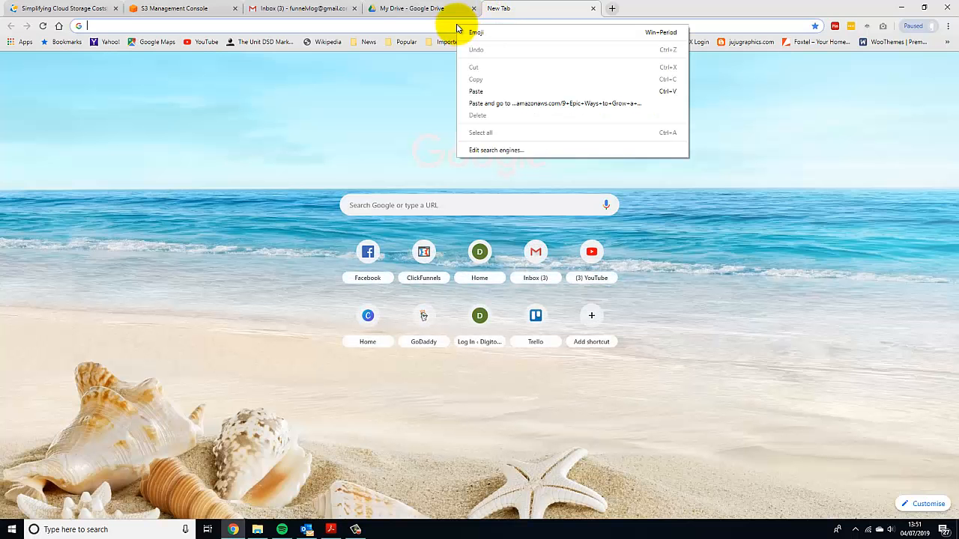
{"action": "left_click", "coordinate": [477, 91]}
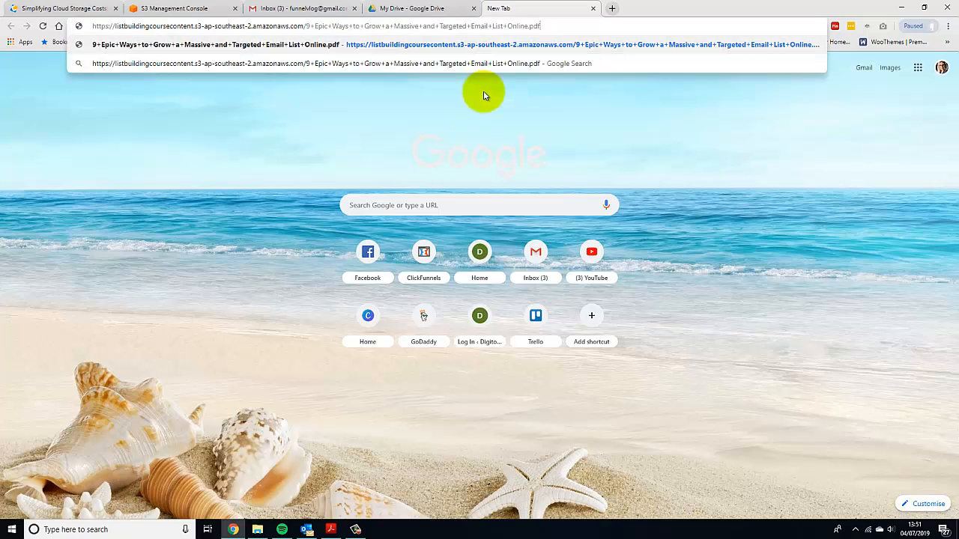
{"action": "key", "text": "Return"}
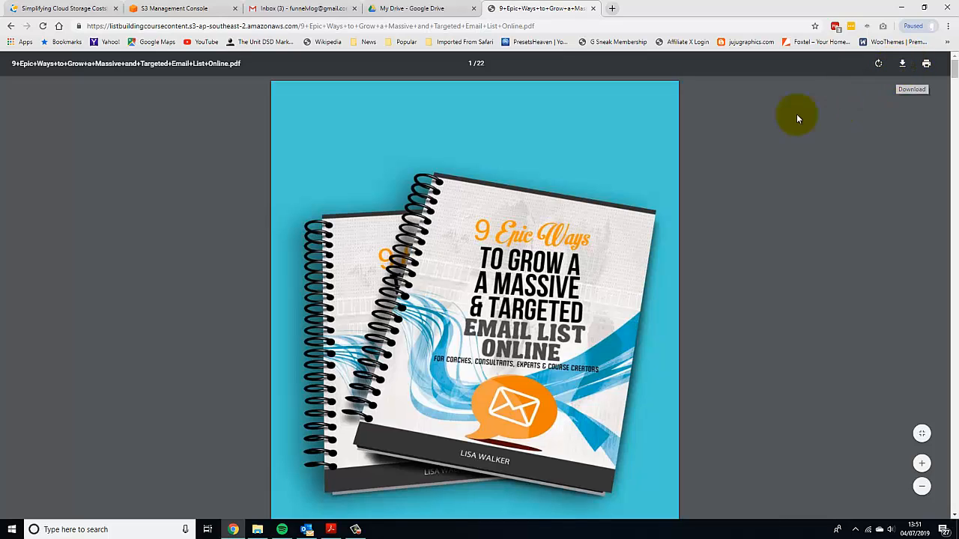
{"action": "left_click", "coordinate": [594, 8]}
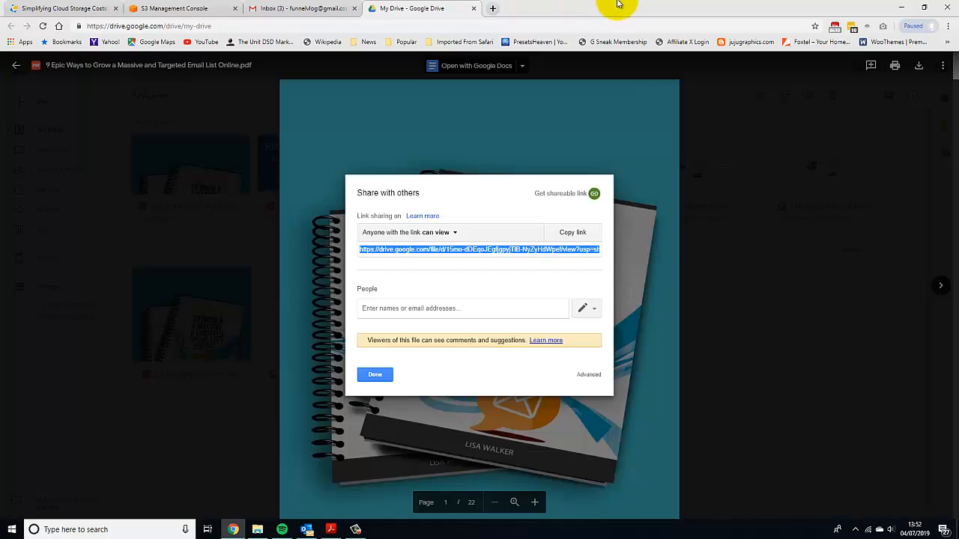
- Copy the PDF's shareable Drive link and open it in a new browser tab
{"action": "left_click", "coordinate": [573, 234]}
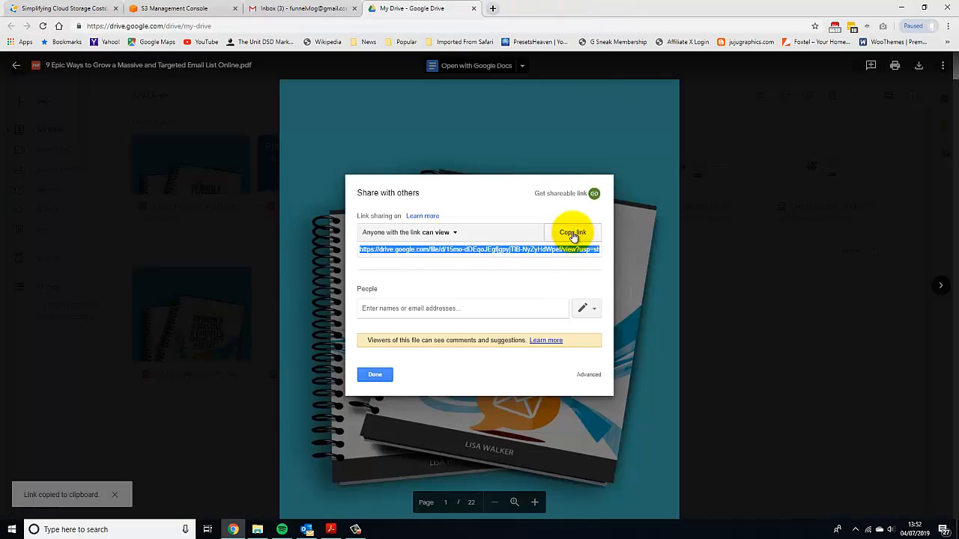
{"action": "left_click", "coordinate": [492, 8]}
{"action": "right_click", "coordinate": [424, 25]}
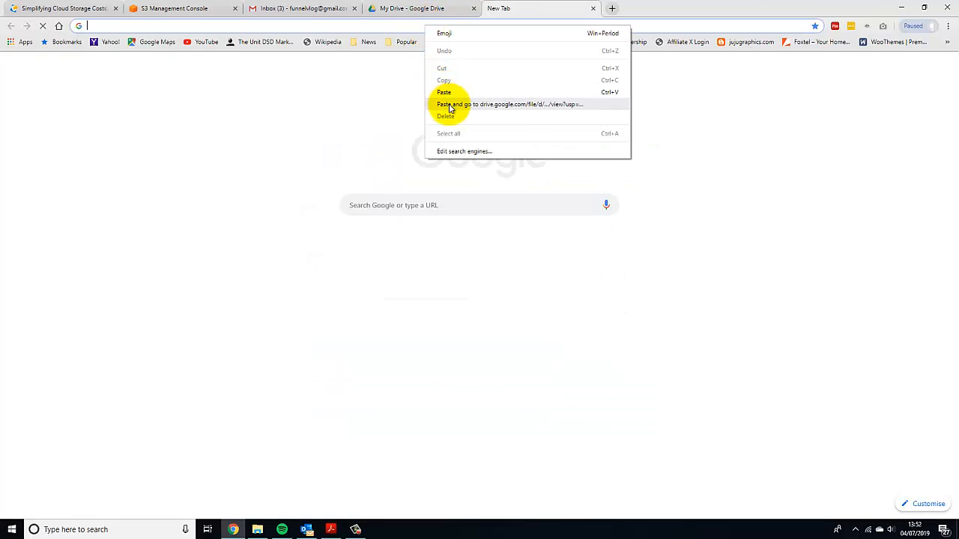
{"action": "left_click", "coordinate": [445, 102]}
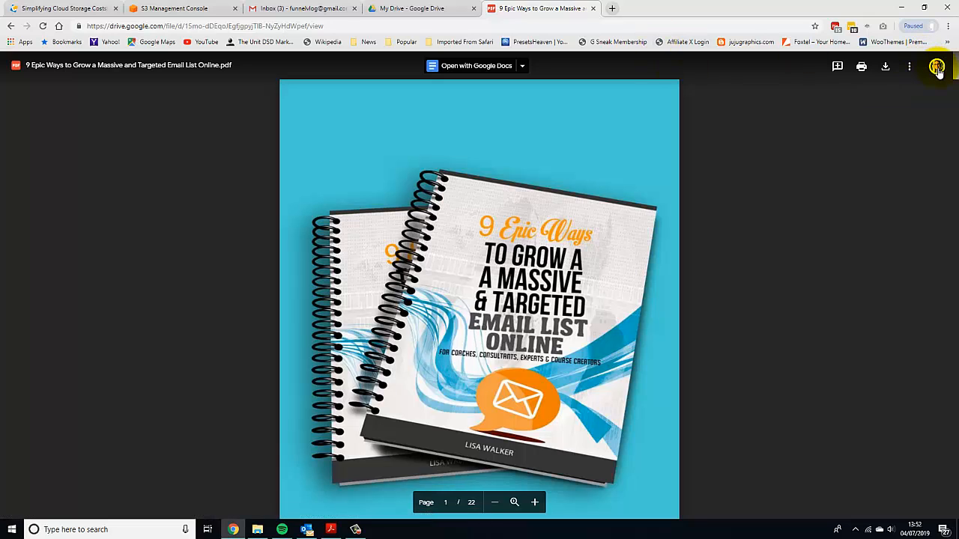
- Sign out of the Google account and test the shareable link in another new tab by downloading the PDF
{"action": "left_click", "coordinate": [936, 67]}
{"action": "left_click", "coordinate": [914, 282]}
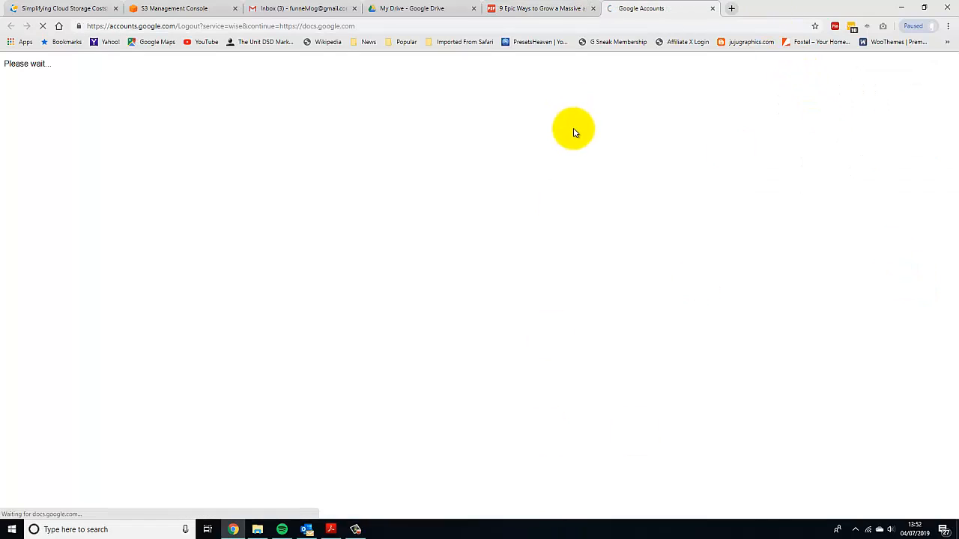
{"action": "left_click", "coordinate": [730, 9]}
{"action": "right_click", "coordinate": [500, 25]}
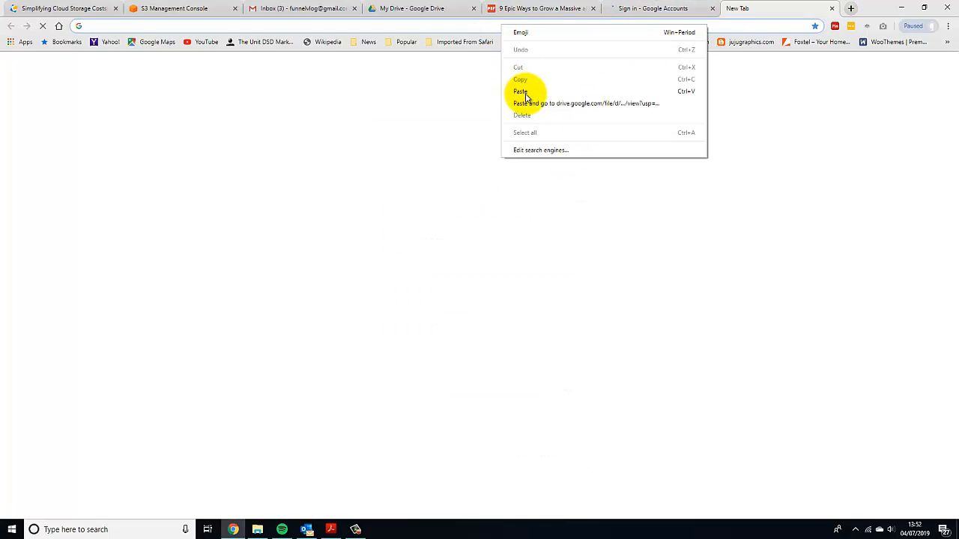
{"action": "left_click", "coordinate": [528, 103]}
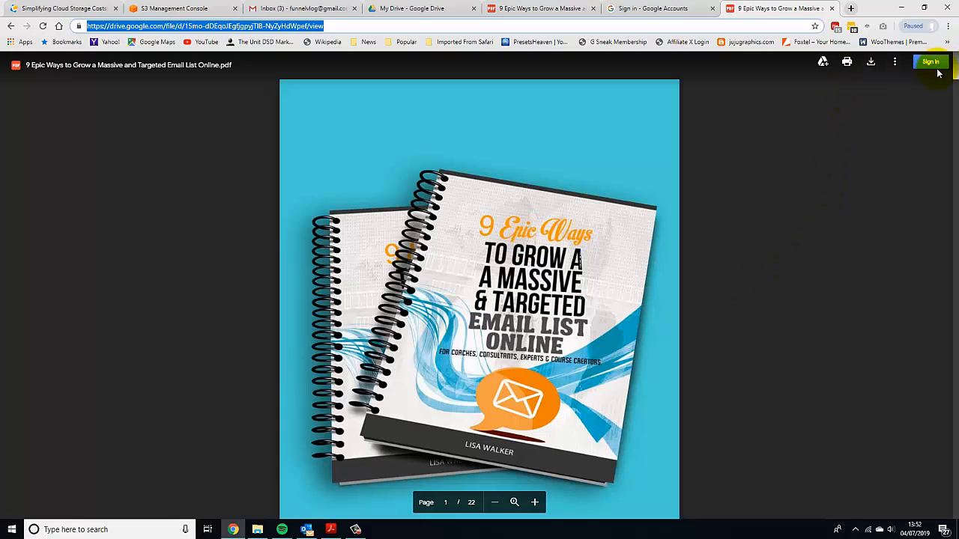
{"action": "left_click", "coordinate": [871, 64]}
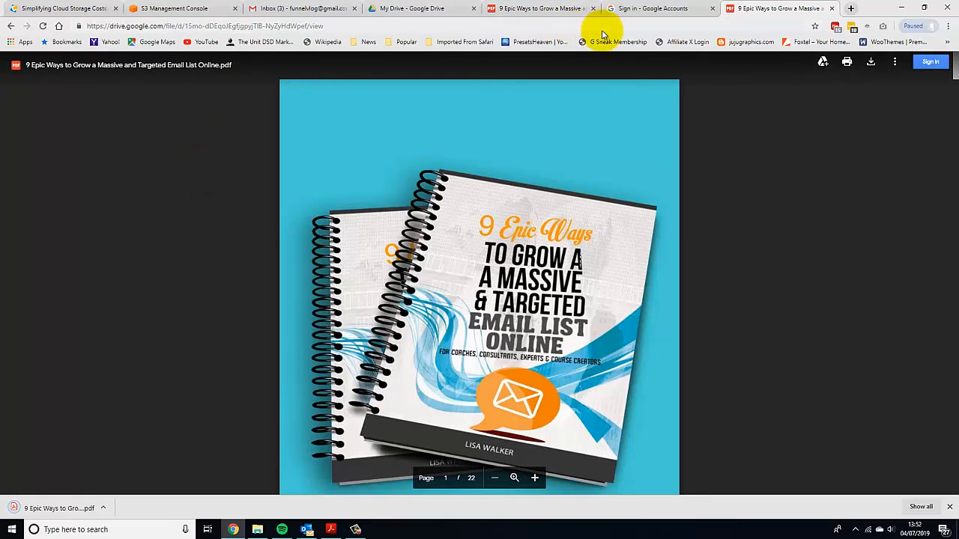
- Close the link test tabs, finish the PDF's sharing settings, and close the Google Drive tab
{"action": "left_click", "coordinate": [831, 8]}
{"action": "left_click", "coordinate": [712, 8]}
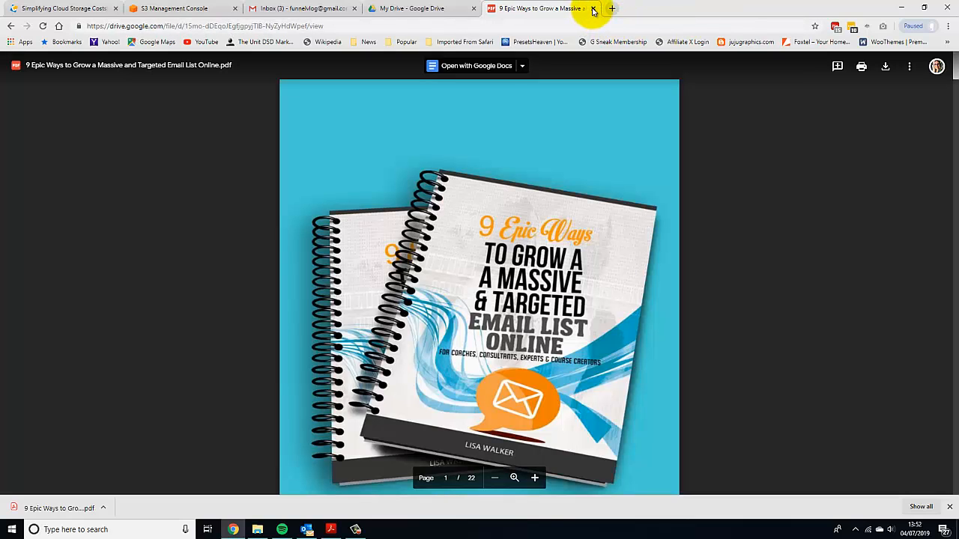
{"action": "left_click", "coordinate": [594, 11]}
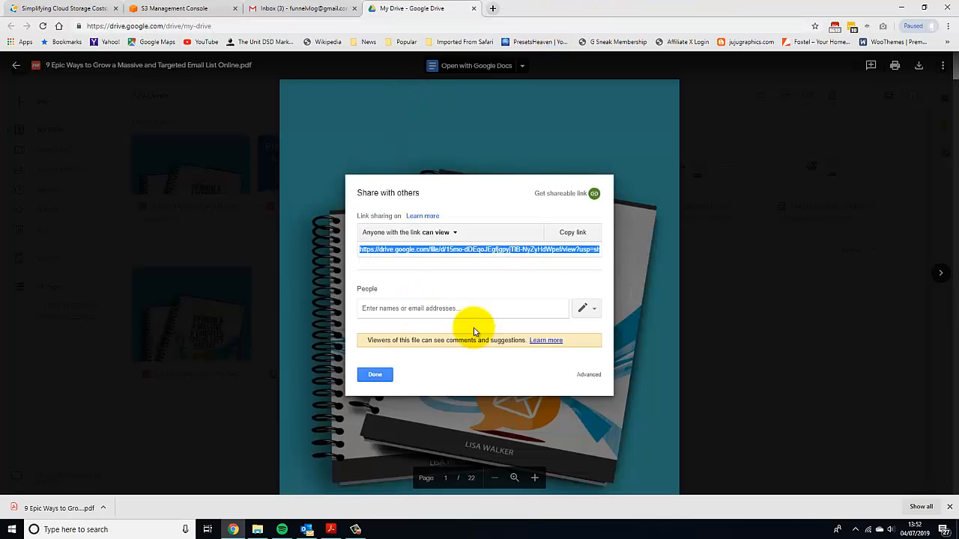
{"action": "left_click", "coordinate": [374, 376]}
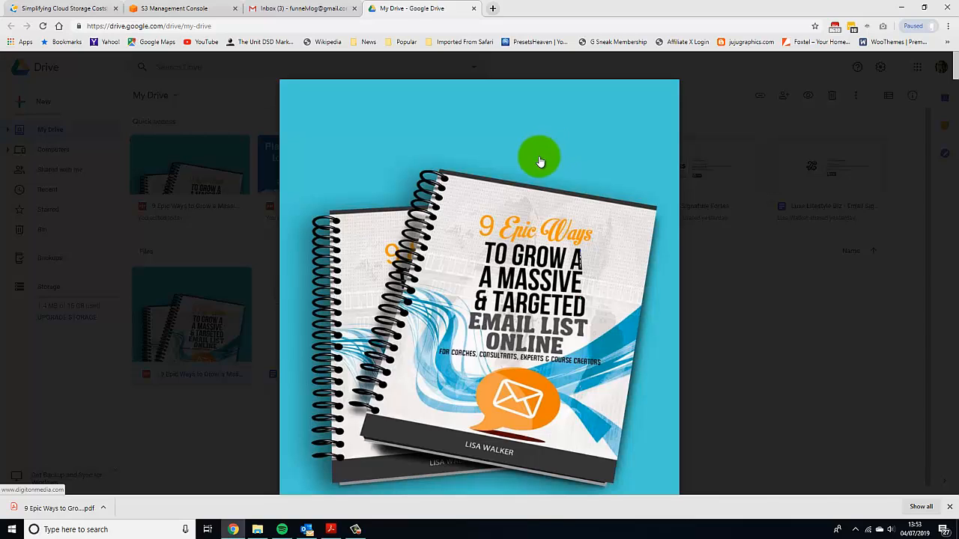
{"action": "mouse_move", "coordinate": [499, 269]}
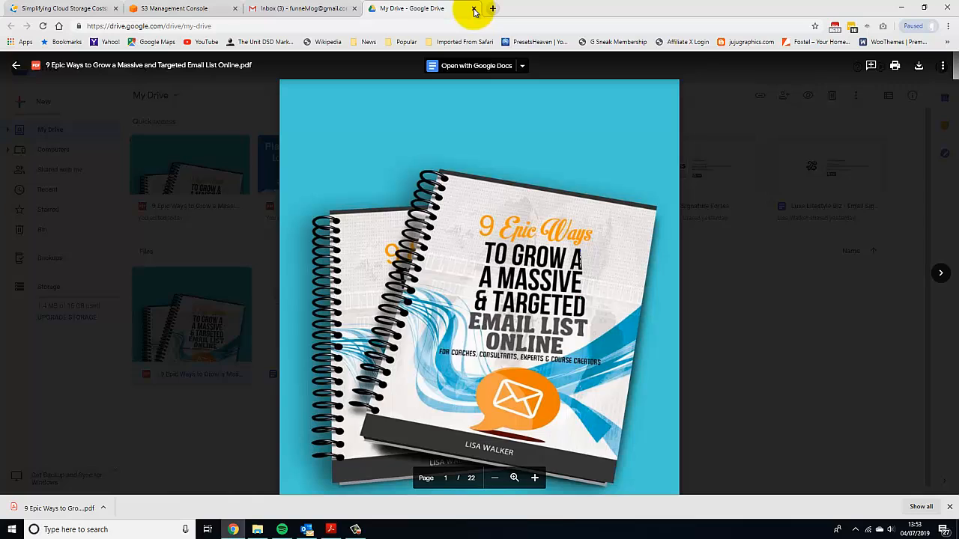
{"action": "left_click", "coordinate": [474, 9]}
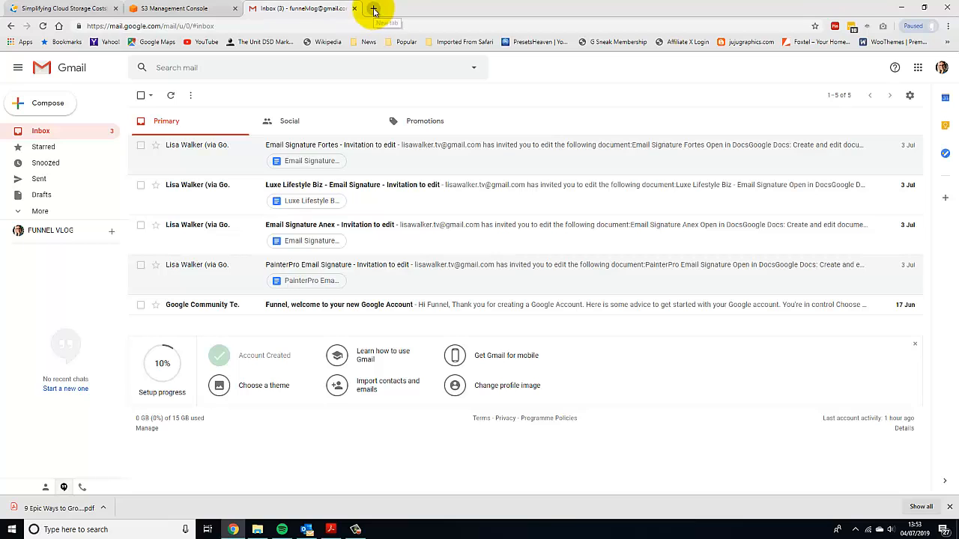
- Review the Amazon S3 Data Transfer Costs table in the cloud storage pricing article, and return to the S3 buckets list
{"action": "left_click", "coordinate": [142, 9]}
{"action": "left_click", "coordinate": [66, 9]}
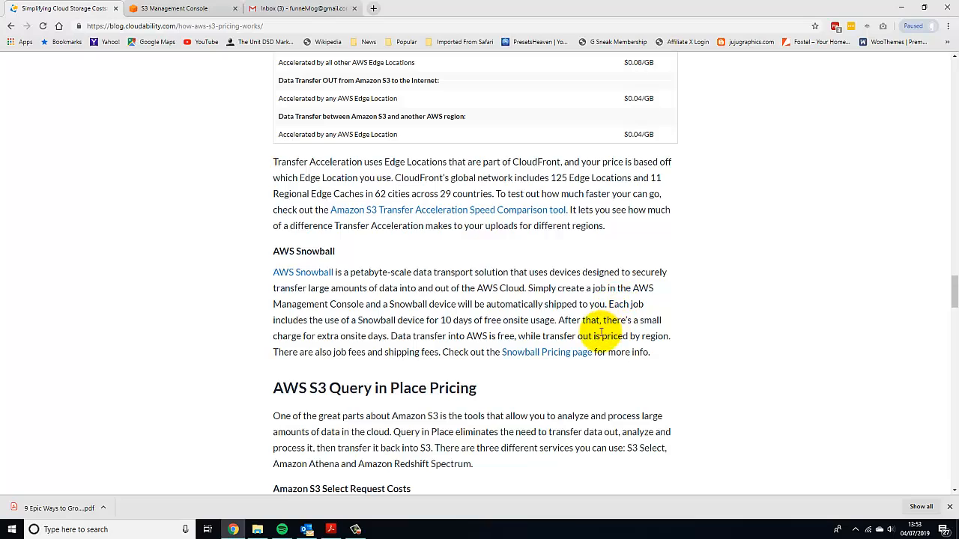
{"action": "scroll", "coordinate": [593, 341], "scroll_direction": "up", "scroll_amount": 5}
{"action": "scroll", "coordinate": [593, 346], "scroll_direction": "up", "scroll_amount": 3}
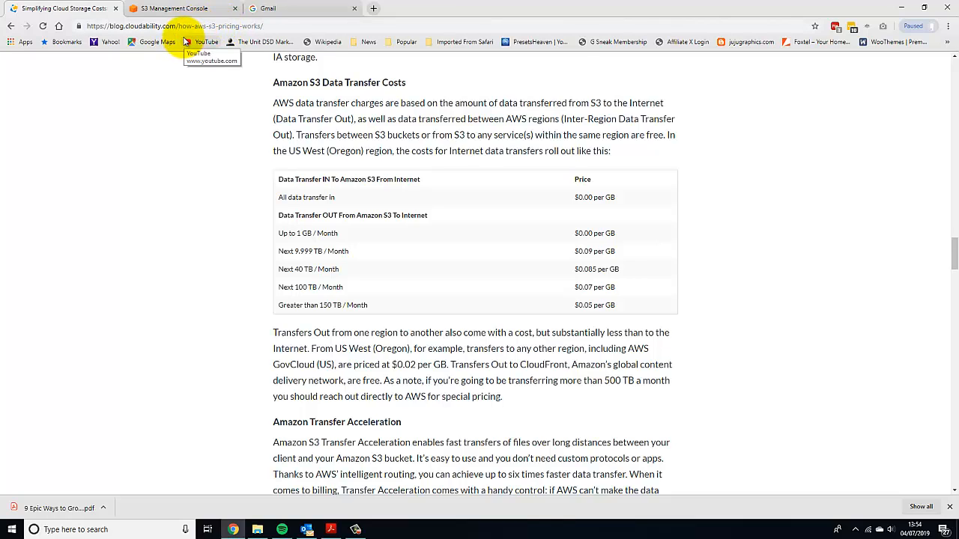
{"action": "left_click", "coordinate": [182, 10]}
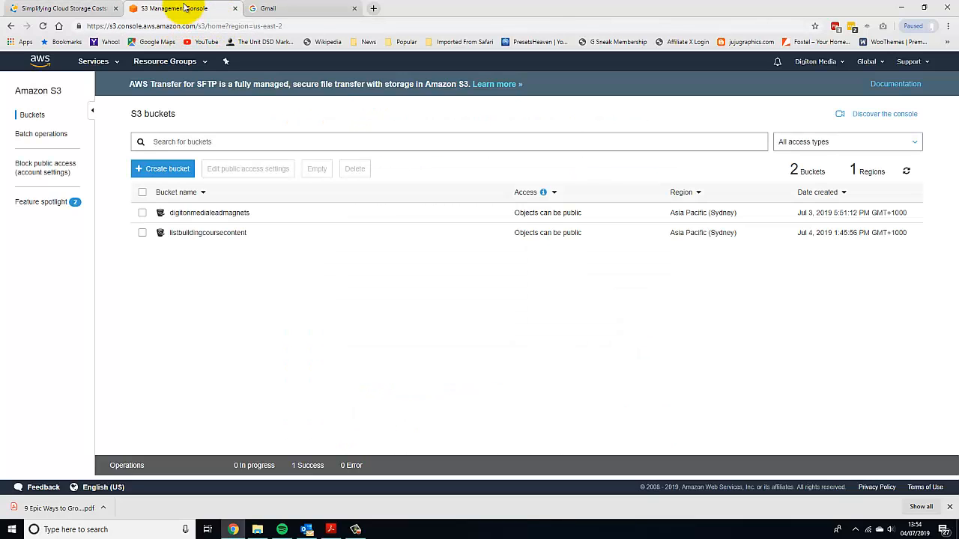